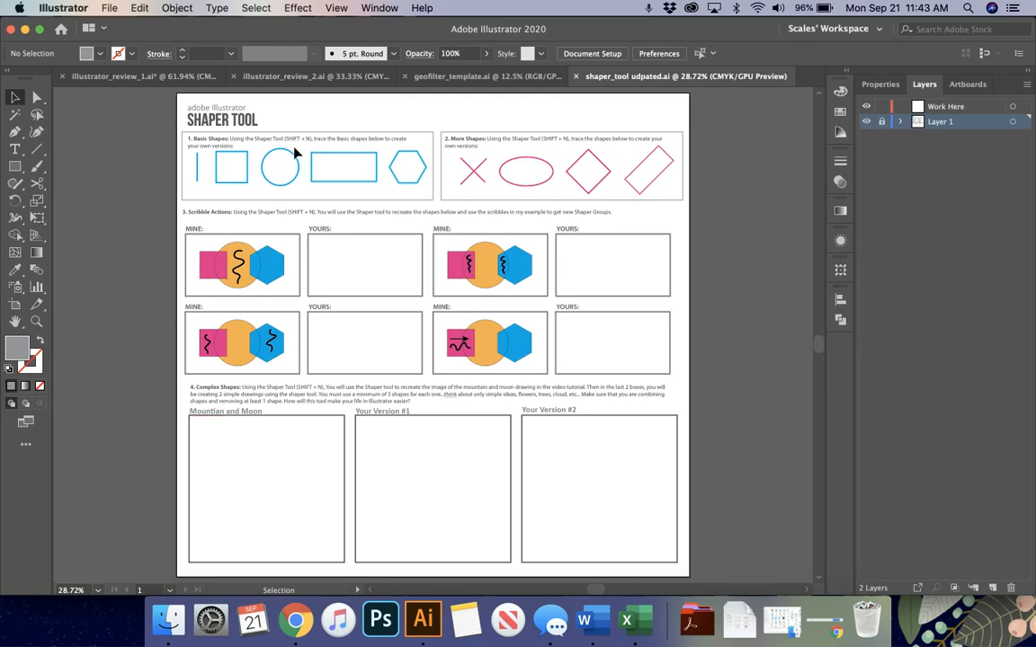
Activate the Shaper Tool for tracing the shapes in section 1, Basic Shapes.
key("a")
key("super+plus")
key("super+plus")
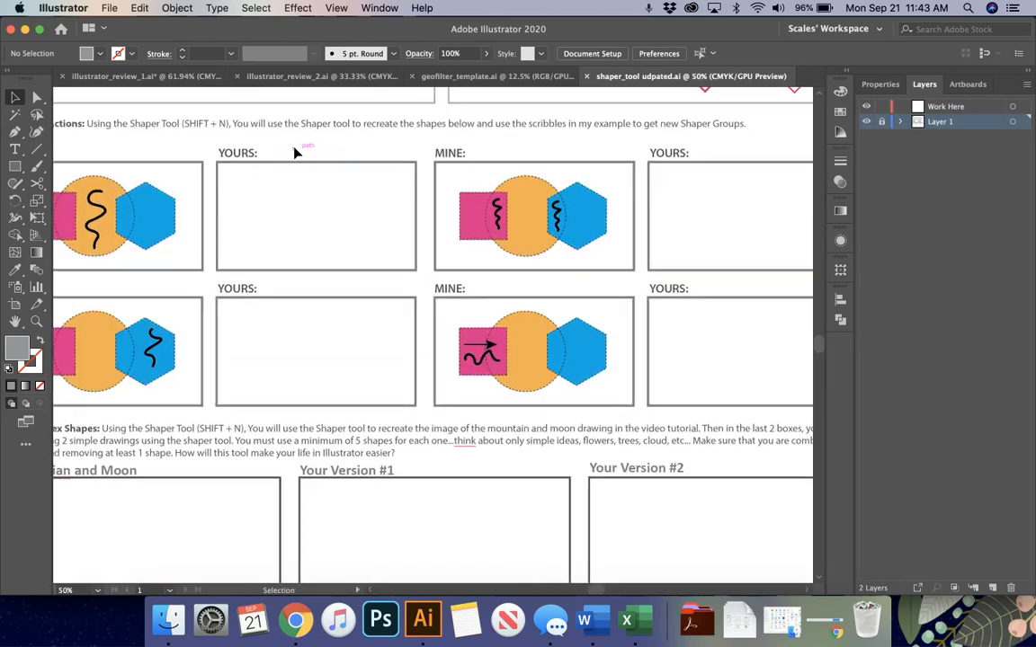
scroll(294, 149, "up", 5)
scroll(295, 148, "left", 3)
key("super+plus")
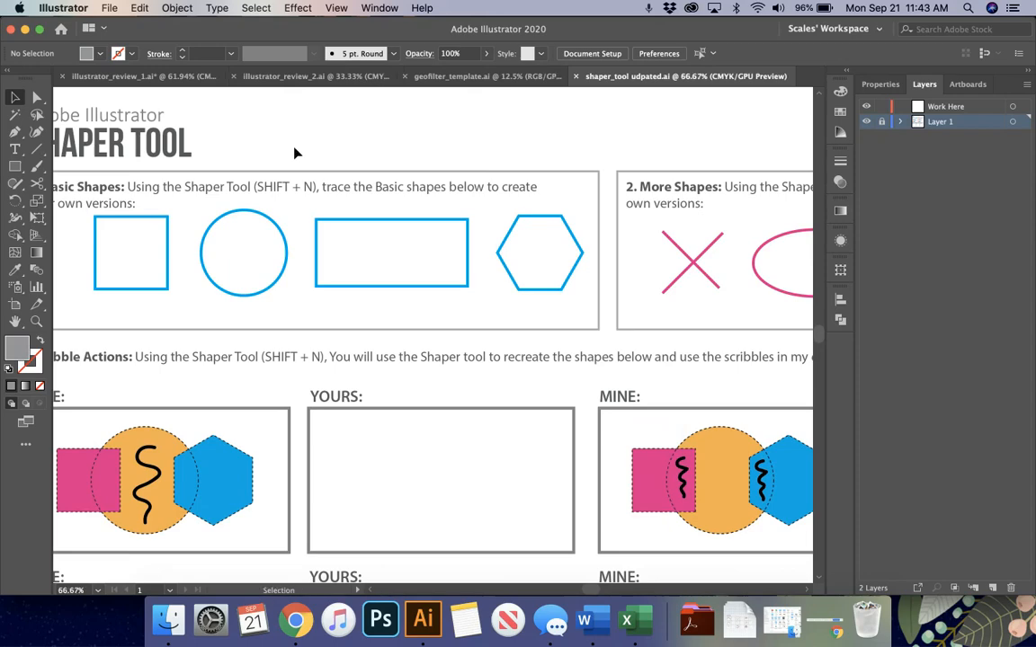
scroll(295, 153, "up", 3)
scroll(295, 153, "left", 2)
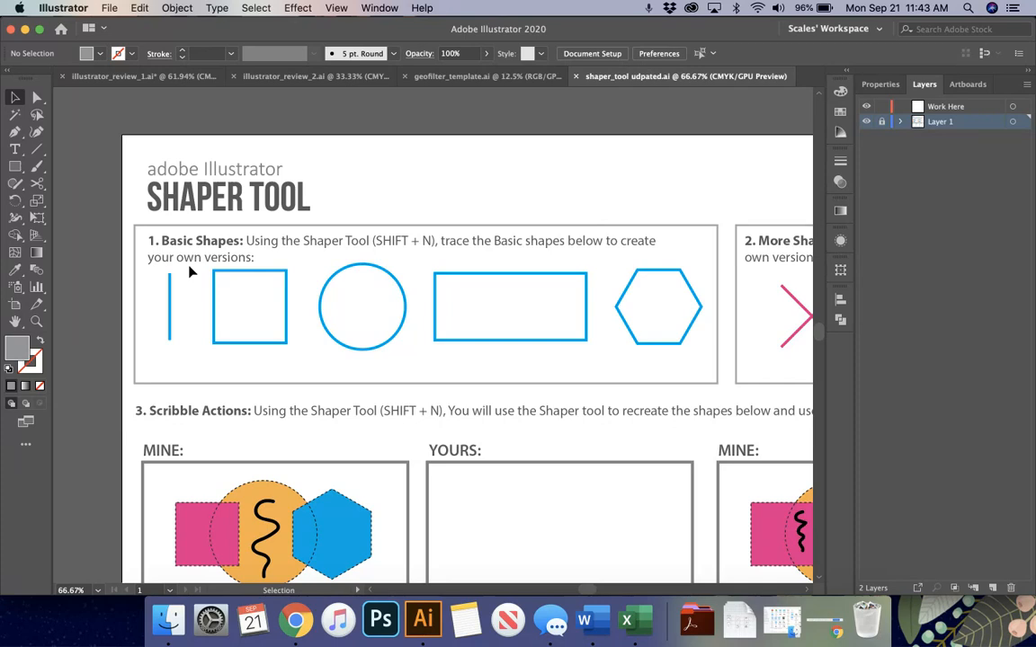
left_click(20, 190)
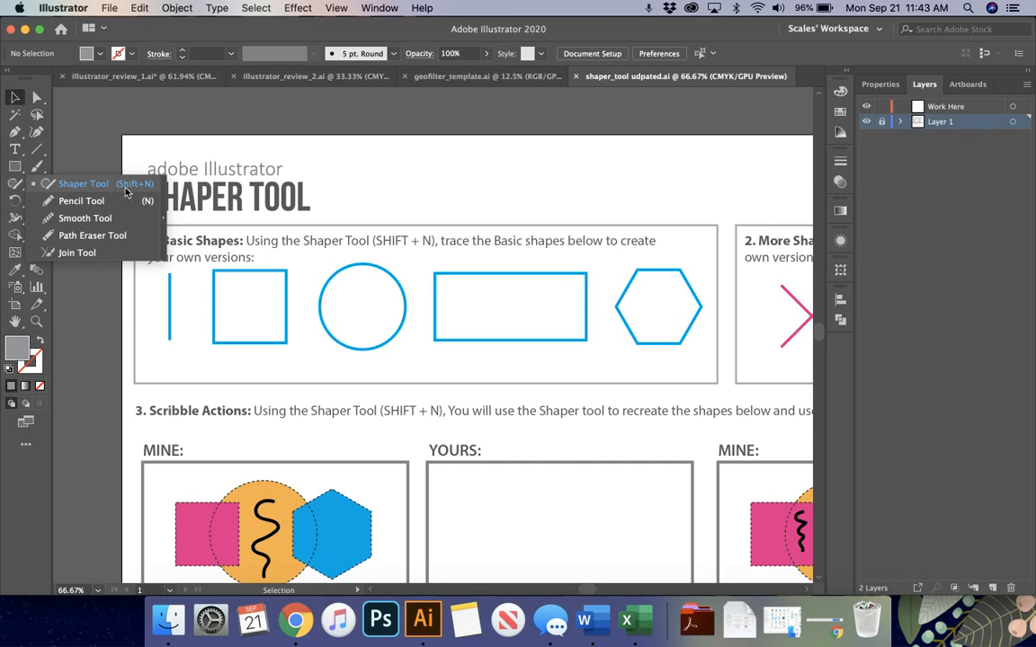
left_click(76, 183)
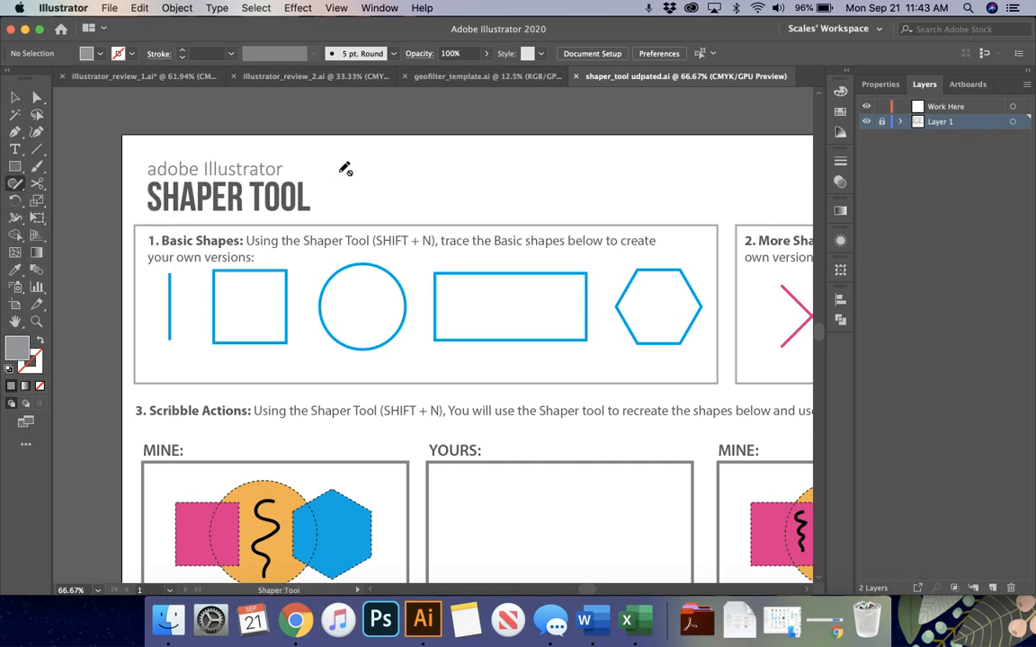
Set the default fill color to the light orange swatch with nothing selected.
left_click(859, 107)
left_click(880, 84)
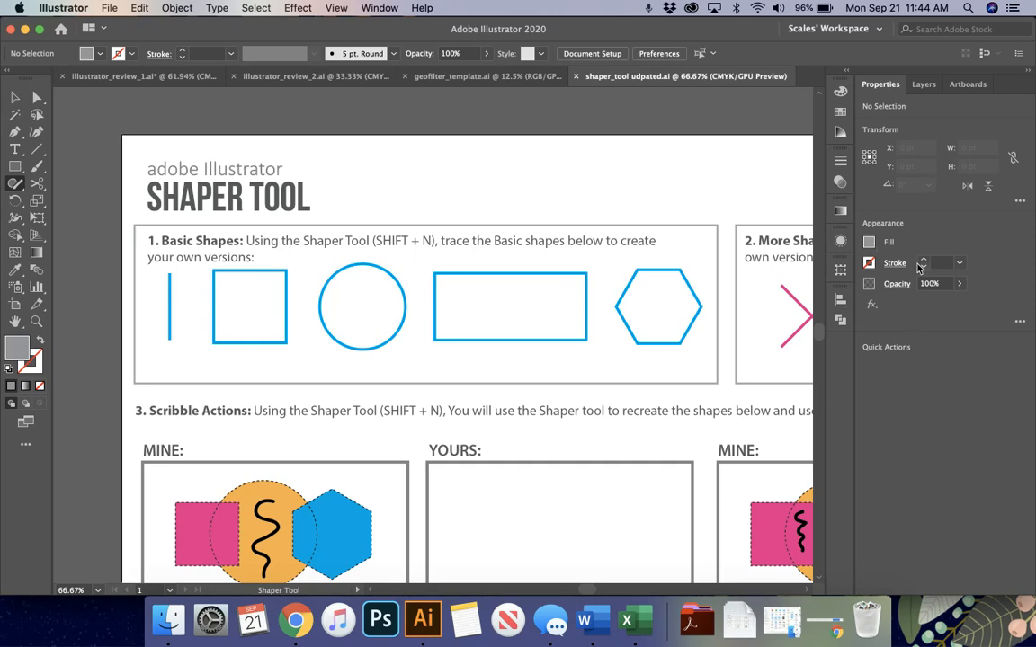
left_click(869, 242)
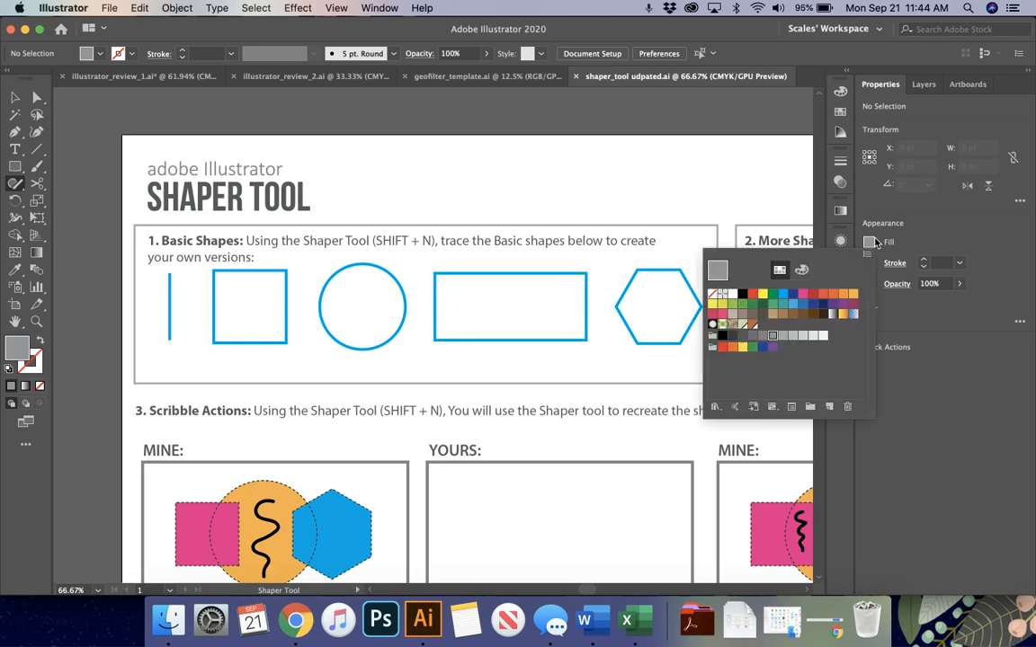
left_click(852, 295)
left_click(182, 303)
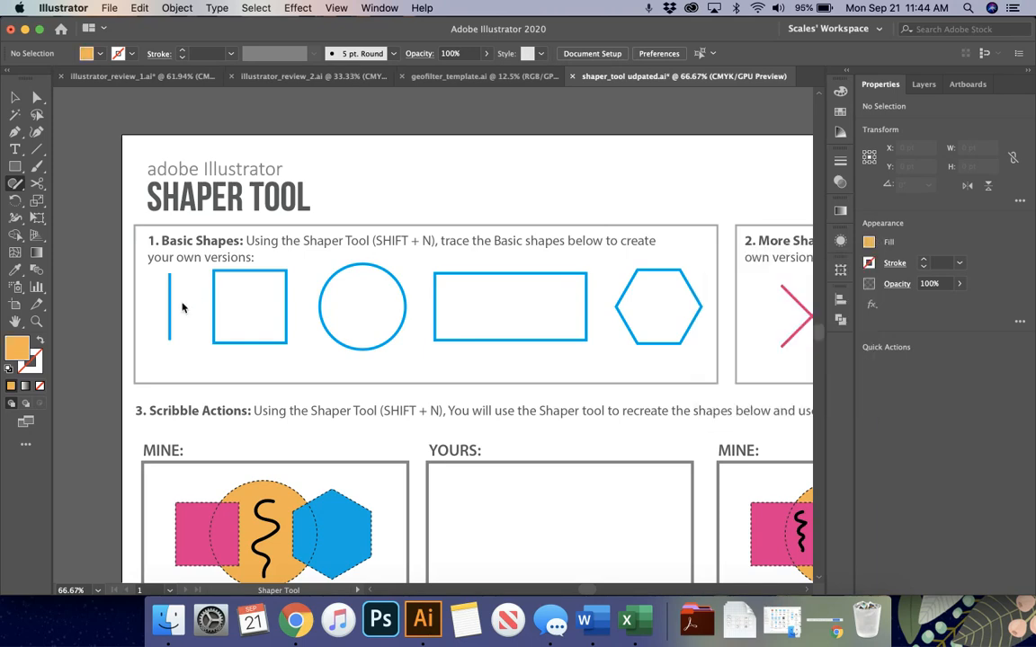
Trace the vertical line, square, circle, wide rectangle and hexagon in the Basic Shapes section with the Shaper Tool.
left_click_drag(176, 275, 176, 341)
mouse_move(230, 270)
left_mouse_down()
mouse_move(298, 267)
mouse_move(290, 345)
mouse_move(213, 348)
mouse_move(214, 270)
left_mouse_up()
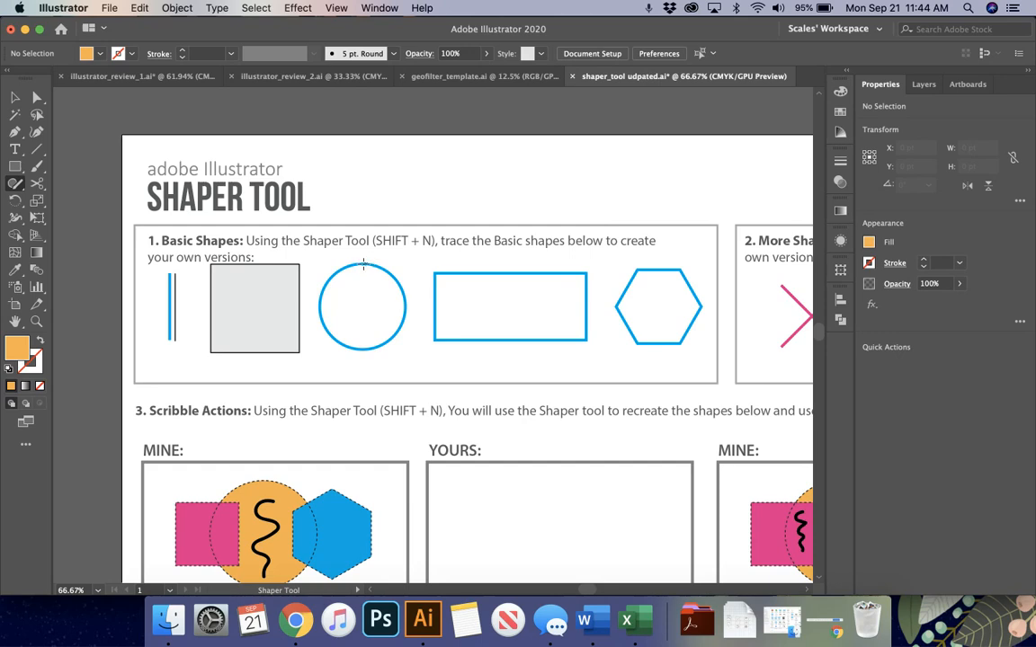
mouse_move(364, 264)
left_mouse_down()
mouse_move(328, 281)
mouse_move(322, 324)
mouse_move(364, 352)
mouse_move(412, 310)
mouse_move(346, 262)
mouse_move(325, 279)
left_mouse_up()
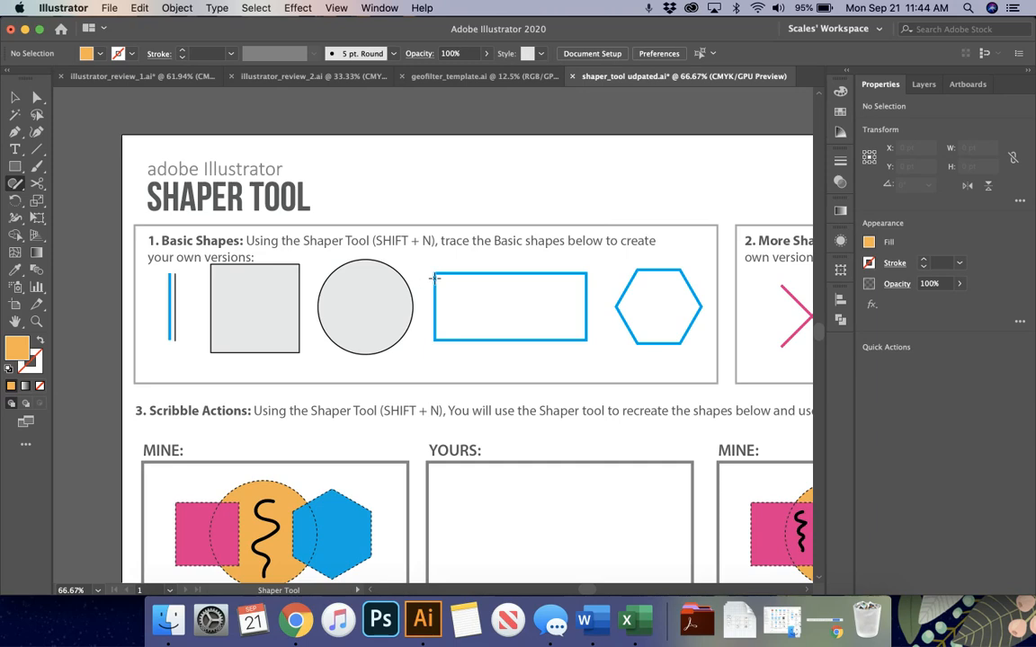
mouse_move(434, 277)
left_mouse_down()
mouse_move(435, 310)
mouse_move(478, 342)
mouse_move(577, 343)
mouse_move(589, 291)
mouse_move(520, 268)
mouse_move(393, 270)
mouse_move(434, 282)
left_mouse_up()
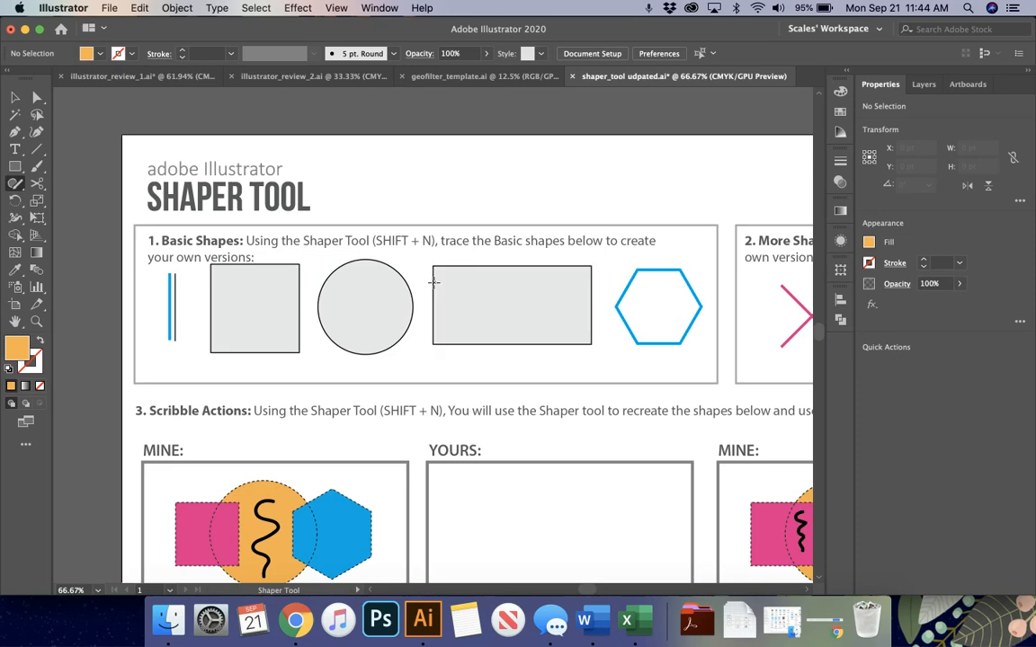
scroll(509, 384, "right", 4)
scroll(509, 384, "down", 1)
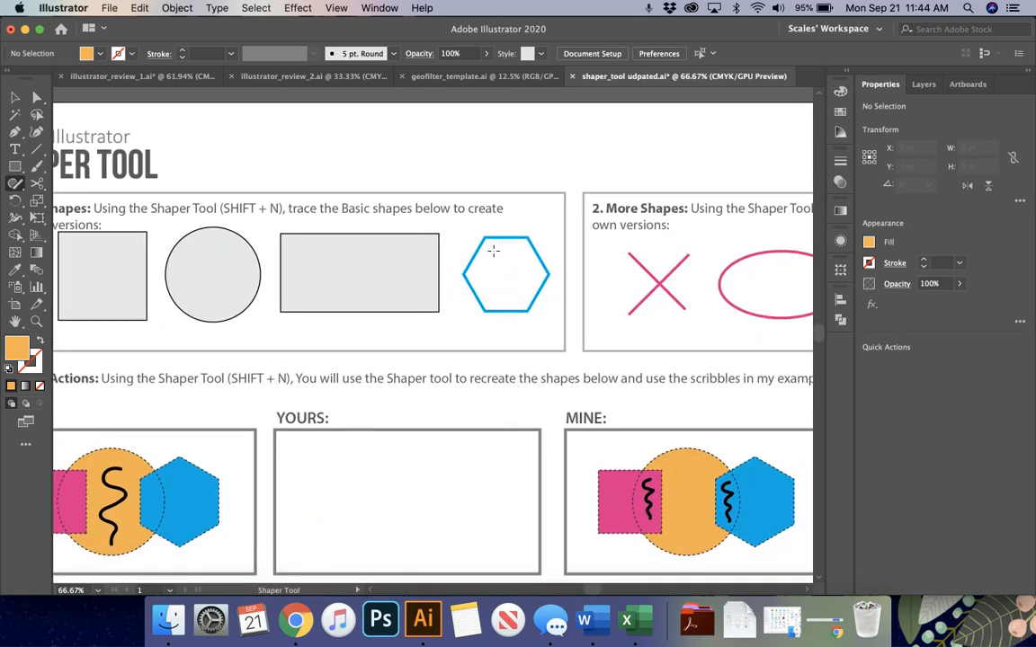
mouse_move(485, 239)
left_mouse_down()
mouse_move(526, 238)
mouse_move(548, 274)
mouse_move(525, 313)
mouse_move(470, 287)
mouse_move(463, 266)
mouse_move(478, 241)
mouse_move(491, 249)
left_mouse_up()
Trace the two crossing lines and the ellipse in the More Shapes section with the Shaper Tool.
scroll(542, 390, "right", 8)
scroll(542, 389, "down", 1)
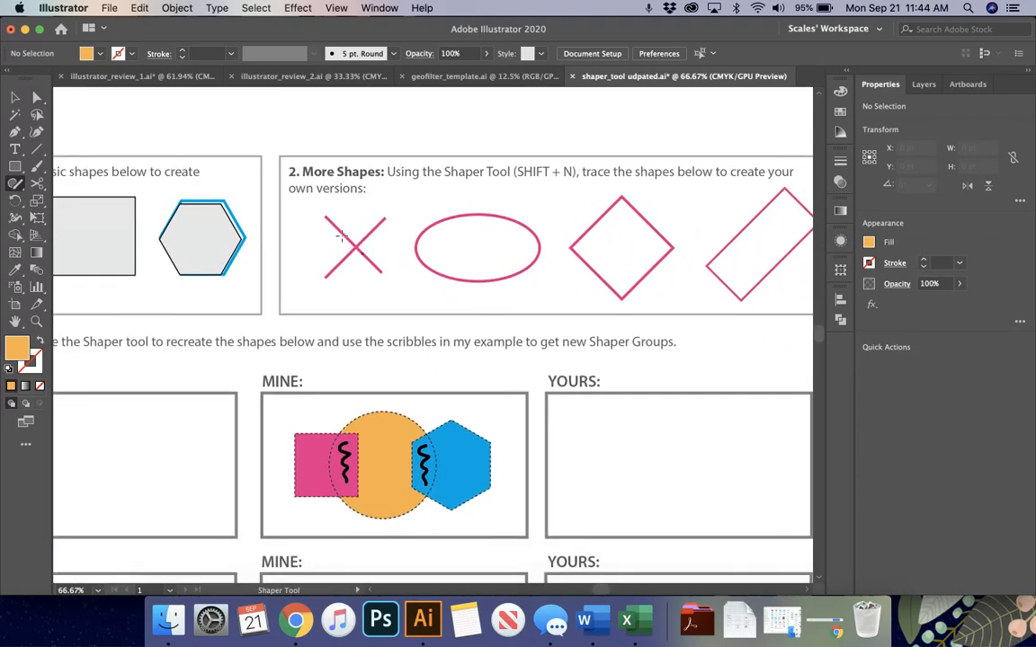
left_click_drag(328, 215, 380, 274)
mouse_move(374, 211)
left_mouse_down()
mouse_move(334, 292)
mouse_move(370, 215)
left_mouse_up()
mouse_move(518, 226)
left_mouse_down()
mouse_move(463, 221)
mouse_move(435, 245)
mouse_move(454, 281)
mouse_move(544, 266)
mouse_move(545, 238)
mouse_move(490, 224)
left_mouse_up()
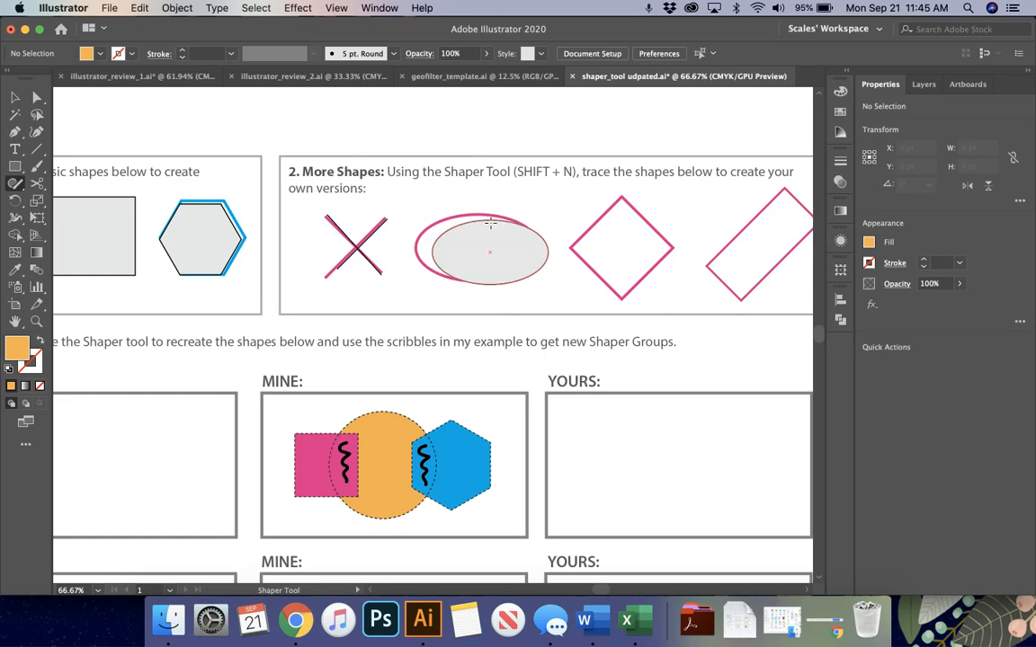
Trace the diamond and the tilted rectangle in the More Shapes section, undoing and redrawing the rectangle once.
scroll(647, 258, "right", 5)
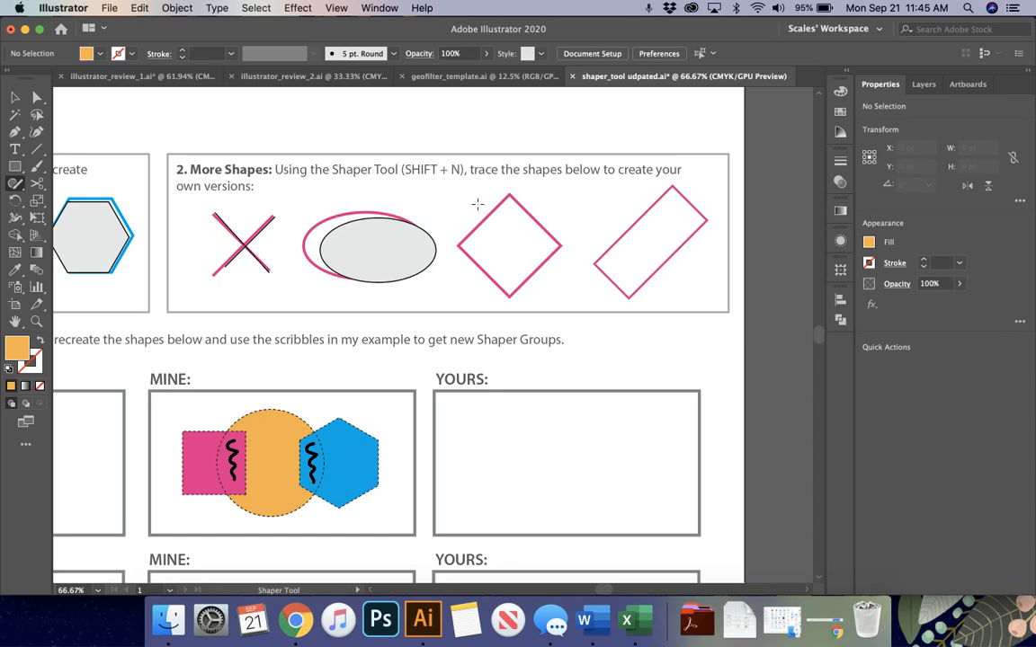
mouse_move(485, 194)
left_mouse_down()
mouse_move(551, 263)
mouse_move(463, 313)
mouse_move(473, 263)
mouse_move(464, 223)
mouse_move(486, 195)
left_mouse_up()
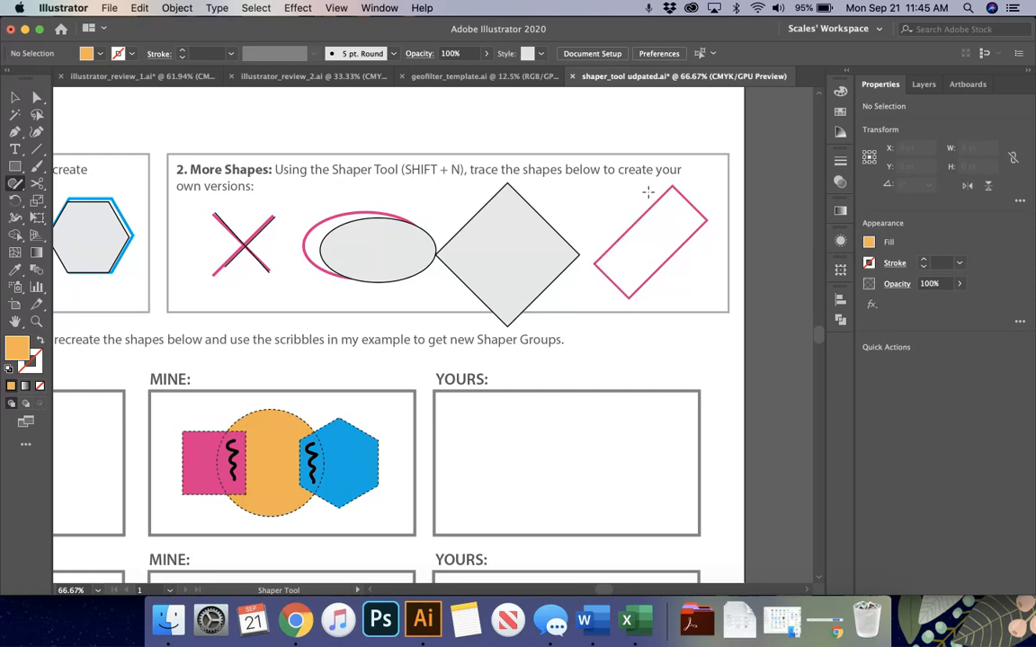
mouse_move(647, 192)
left_mouse_down()
mouse_move(600, 225)
mouse_move(645, 294)
mouse_move(659, 294)
mouse_move(732, 246)
mouse_move(689, 170)
mouse_move(620, 205)
left_mouse_up()
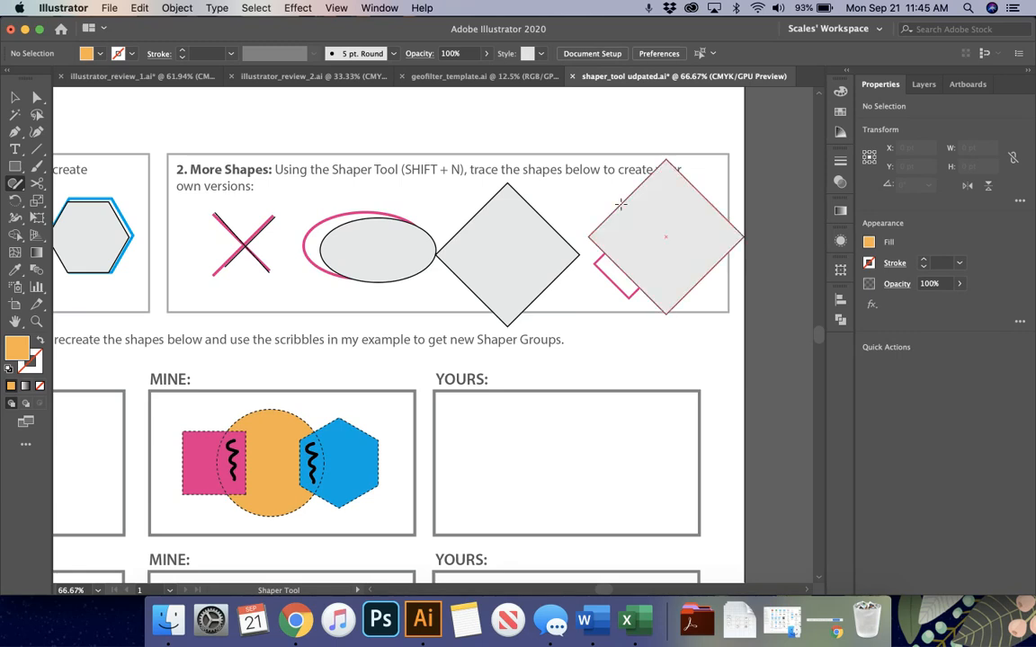
key("super+z")
mouse_move(578, 283)
left_mouse_down()
mouse_move(628, 231)
mouse_move(694, 191)
mouse_move(735, 257)
mouse_move(636, 341)
mouse_move(580, 285)
left_mouse_up()
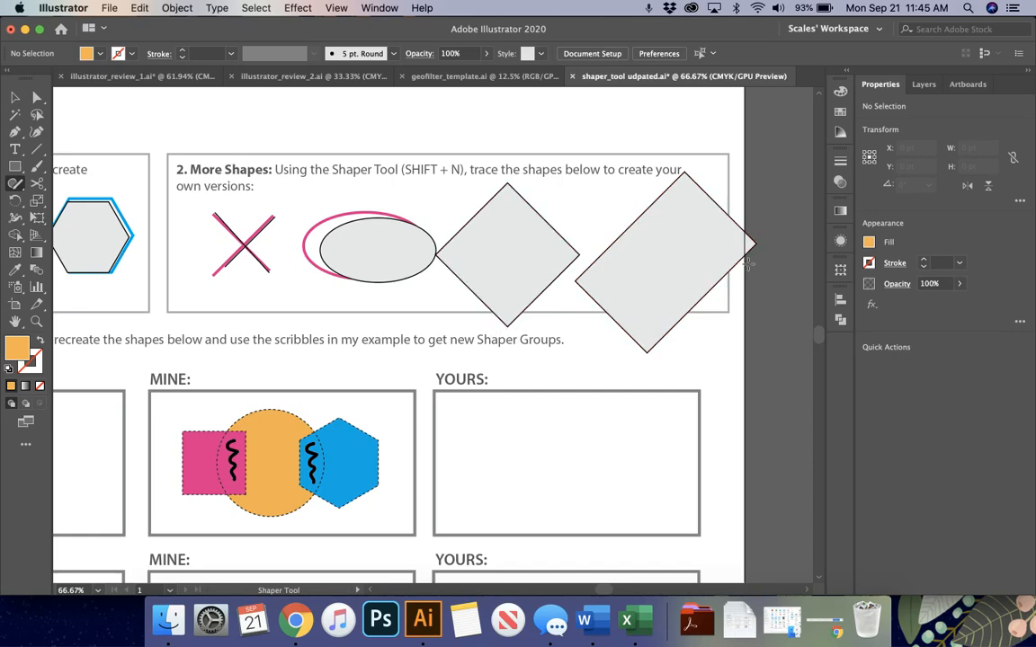
Draw an overlapping square, circle and hexagon in the first YOURS box of the Scribble Actions section.
scroll(586, 359, "left", 6)
scroll(586, 359, "down", 3)
scroll(586, 358, "left", 5)
scroll(586, 359, "down", 2)
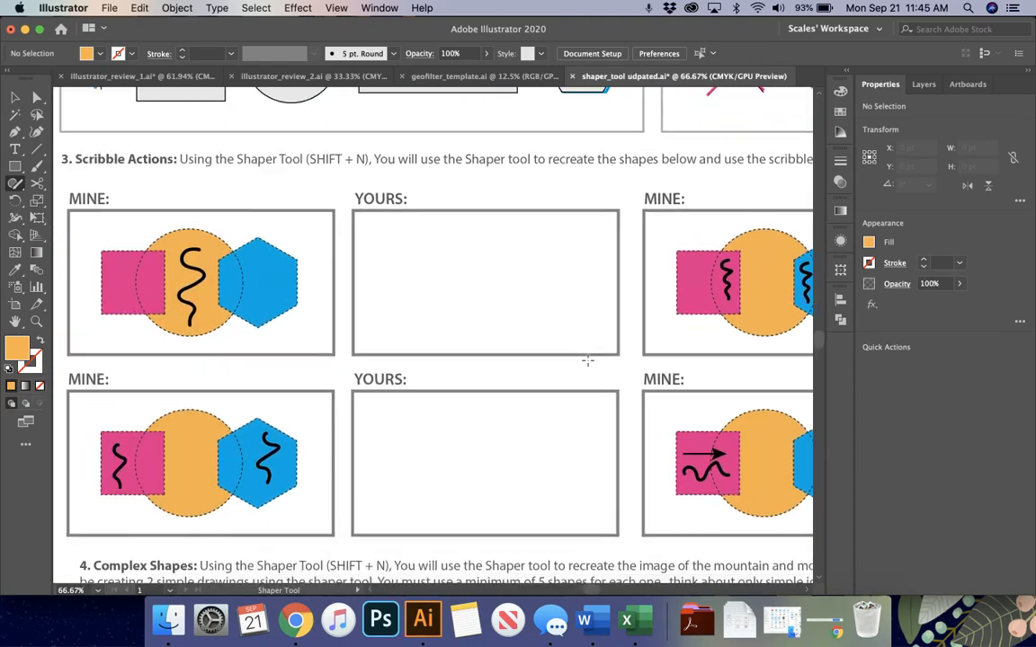
scroll(552, 271, "right", 5)
scroll(552, 270, "down", 1)
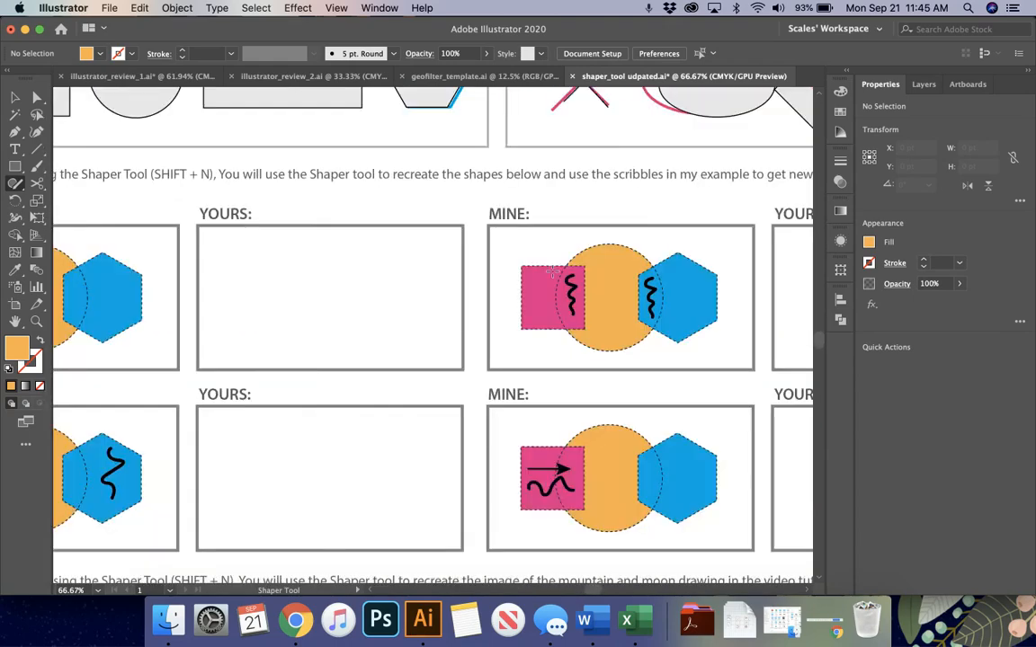
scroll(552, 270, "left", 6)
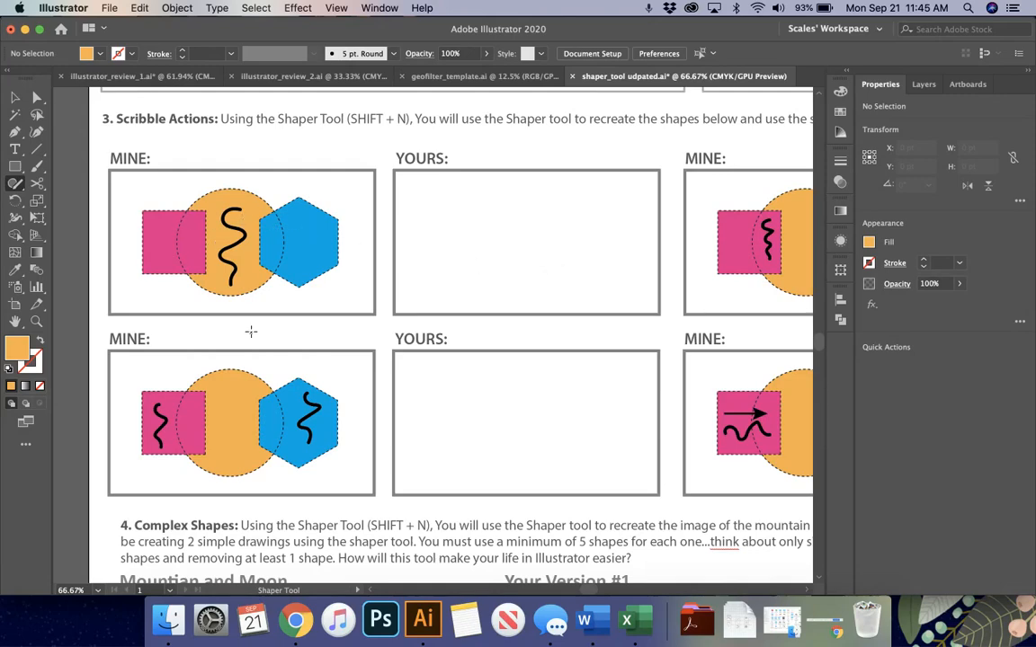
key("super+minus")
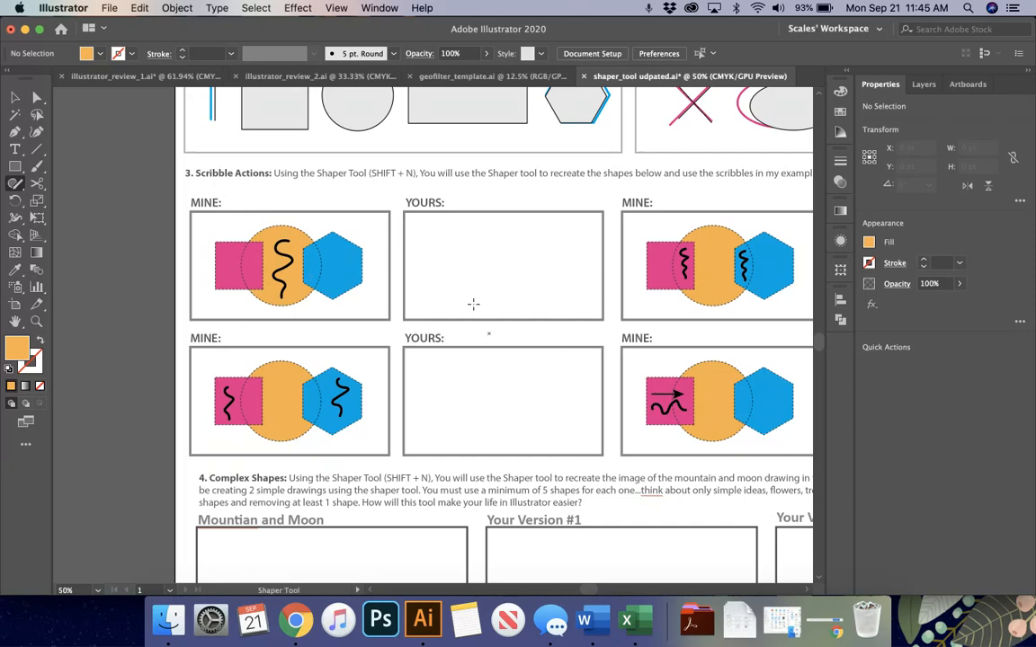
scroll(375, 234, "right", 5)
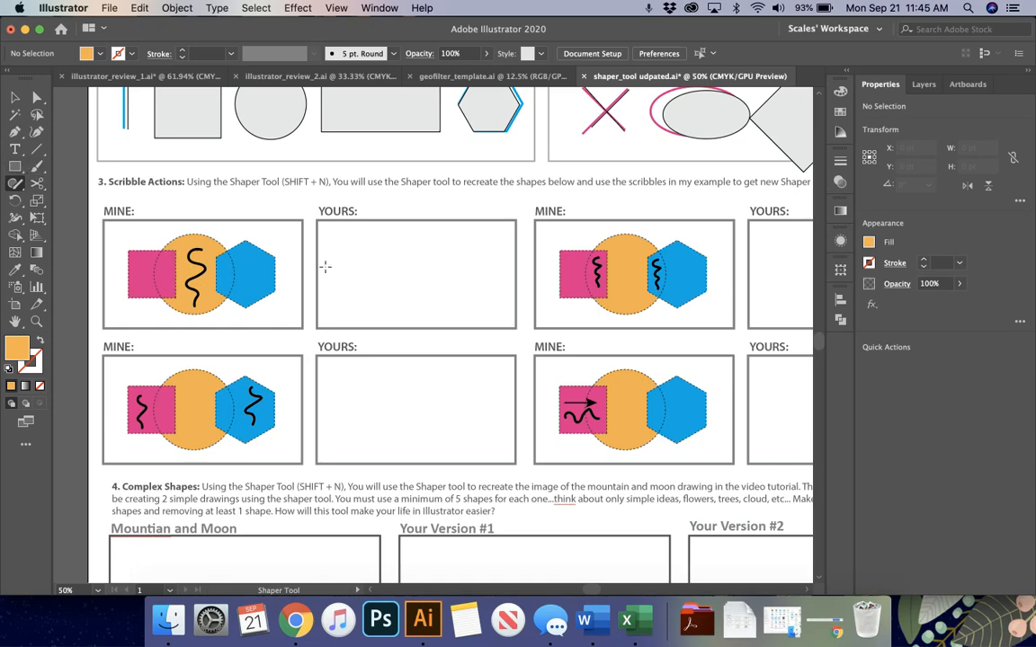
mouse_move(330, 245)
left_mouse_down()
mouse_move(331, 302)
mouse_move(387, 304)
mouse_move(386, 259)
mouse_move(374, 245)
mouse_move(333, 246)
left_mouse_up()
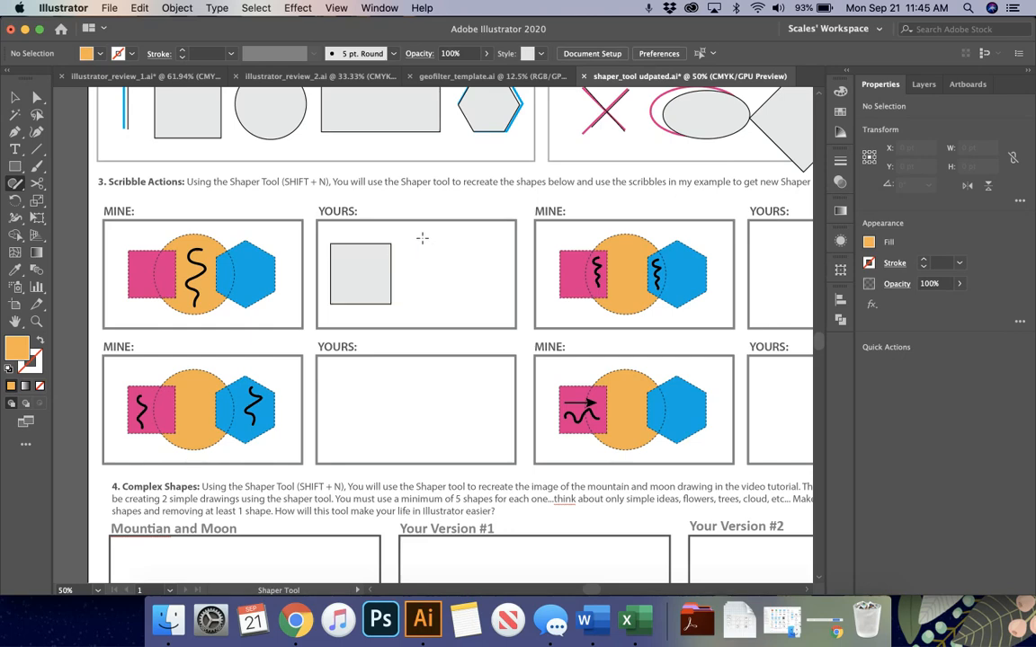
mouse_move(428, 223)
left_mouse_down()
mouse_move(357, 261)
mouse_move(381, 281)
mouse_move(383, 205)
mouse_move(364, 205)
left_mouse_up()
mouse_move(466, 229)
left_mouse_down()
mouse_move(435, 251)
mouse_move(434, 287)
mouse_move(461, 309)
mouse_move(500, 290)
mouse_move(454, 217)
mouse_move(421, 203)
left_mouse_up()
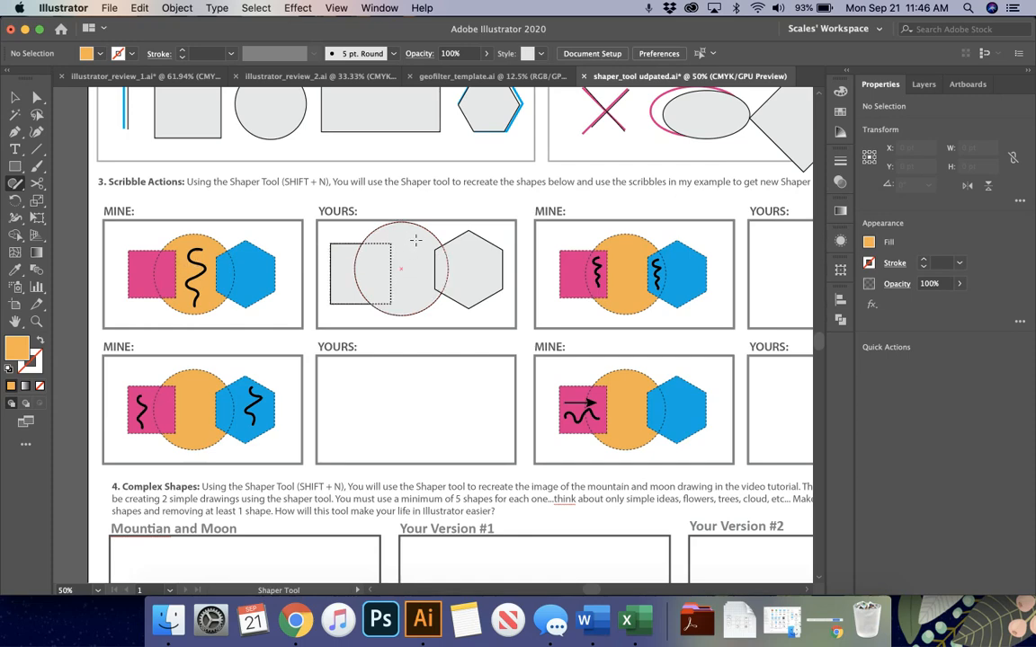
Try scribbling across and inside the circle in the first YOURS box to remove it or its fill, undoing the scribbles.
left_click_drag(367, 214, 374, 279)
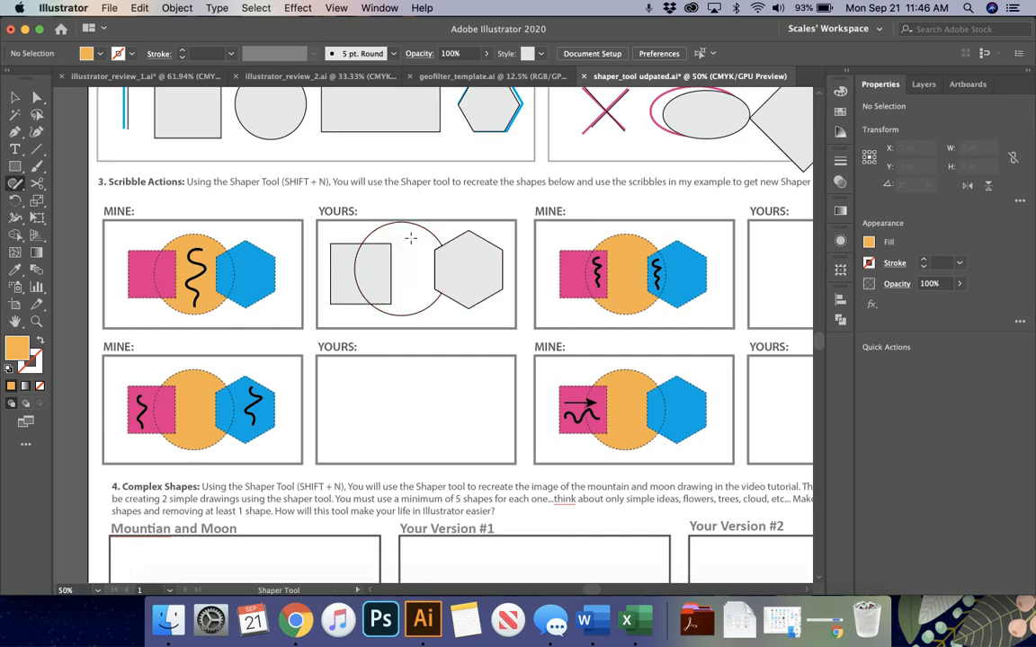
mouse_move(404, 229)
left_mouse_down()
mouse_move(423, 254)
mouse_move(422, 329)
left_mouse_up()
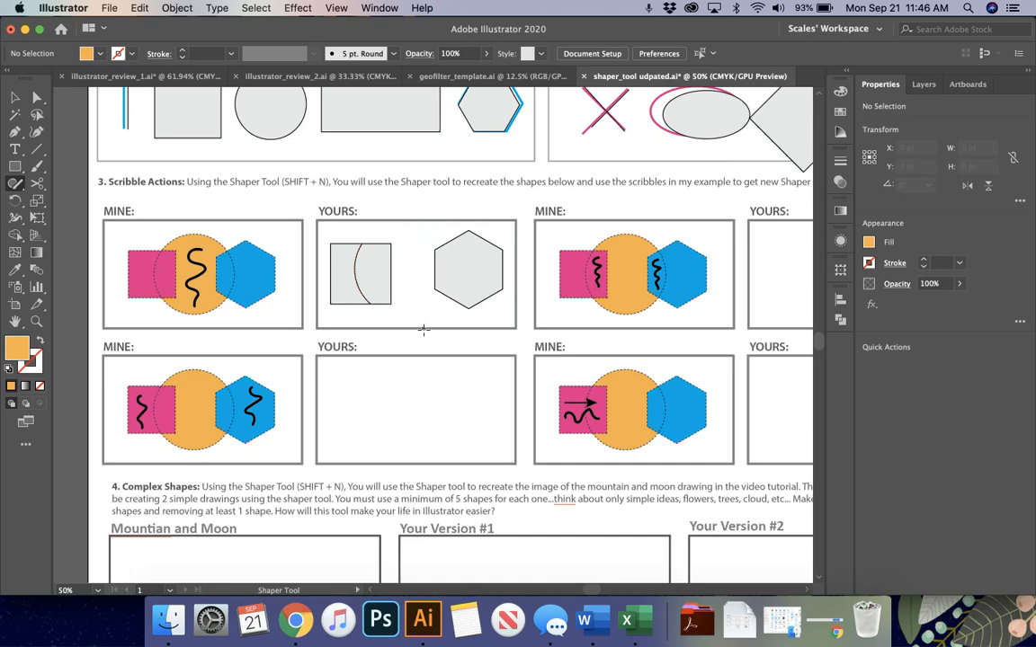
key("super+z")
mouse_move(412, 203)
left_mouse_down()
mouse_move(397, 261)
mouse_move(421, 326)
mouse_move(411, 344)
left_mouse_up()
key("super+z")
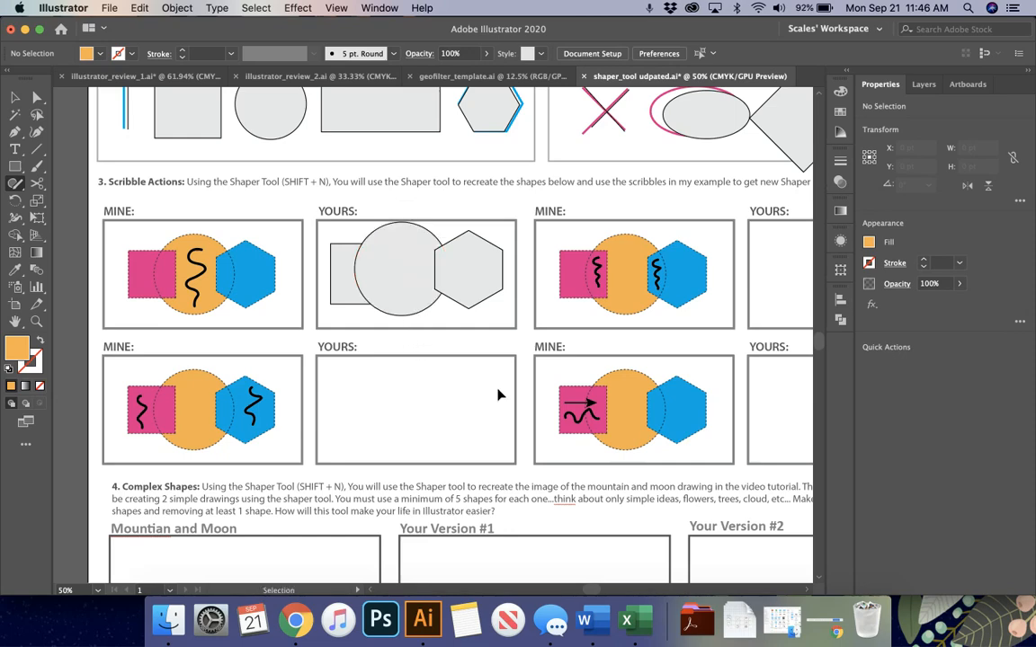
left_click_drag(405, 272, 414, 298)
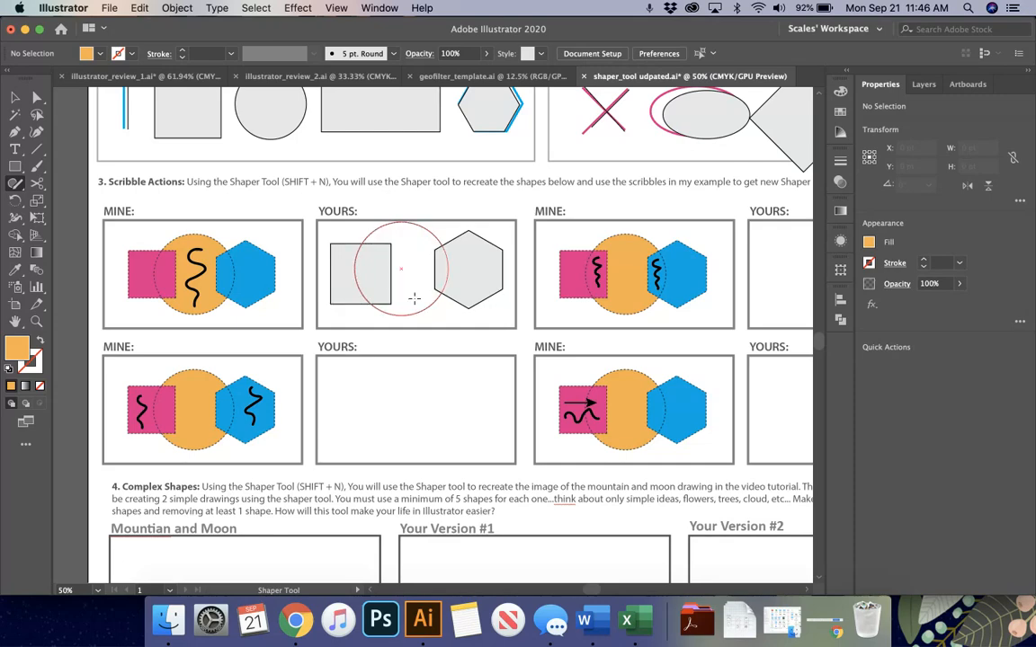
Try scribbling inside the overlap of the square and circle to remove that area, and undo it.
scroll(474, 385, "right", 5)
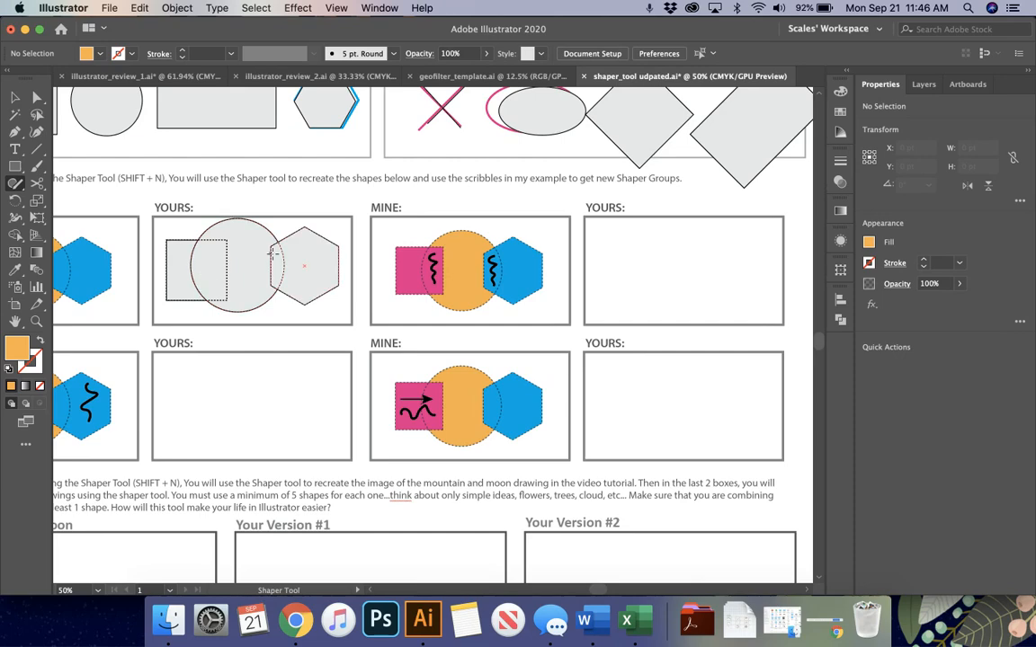
scroll(272, 255, "left", 2)
mouse_move(262, 250)
left_mouse_down()
mouse_move(261, 236)
mouse_move(266, 265)
left_mouse_up()
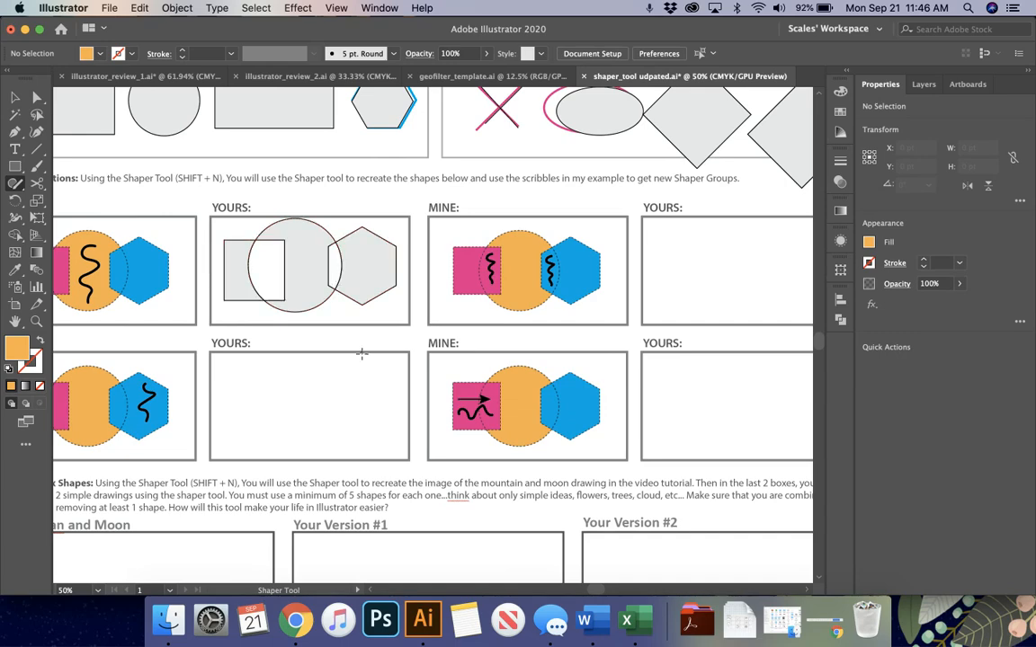
key("super+z")
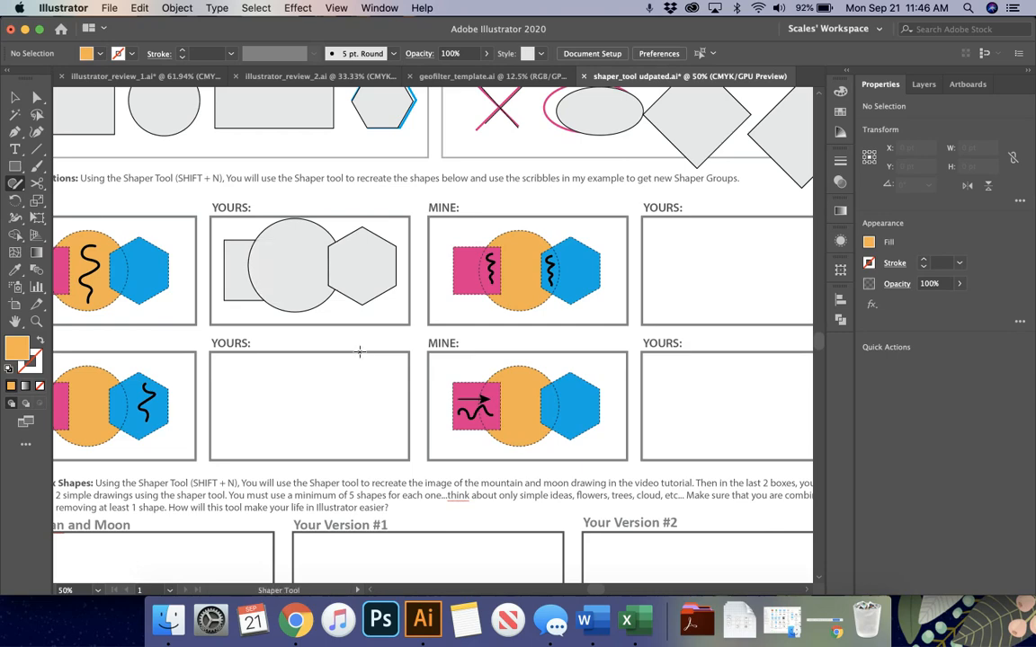
Scribble away the non-overlapping fills of the square and hexagon in the first YOURS box, undoing the hexagon's removal.
scroll(360, 351, "left", 5)
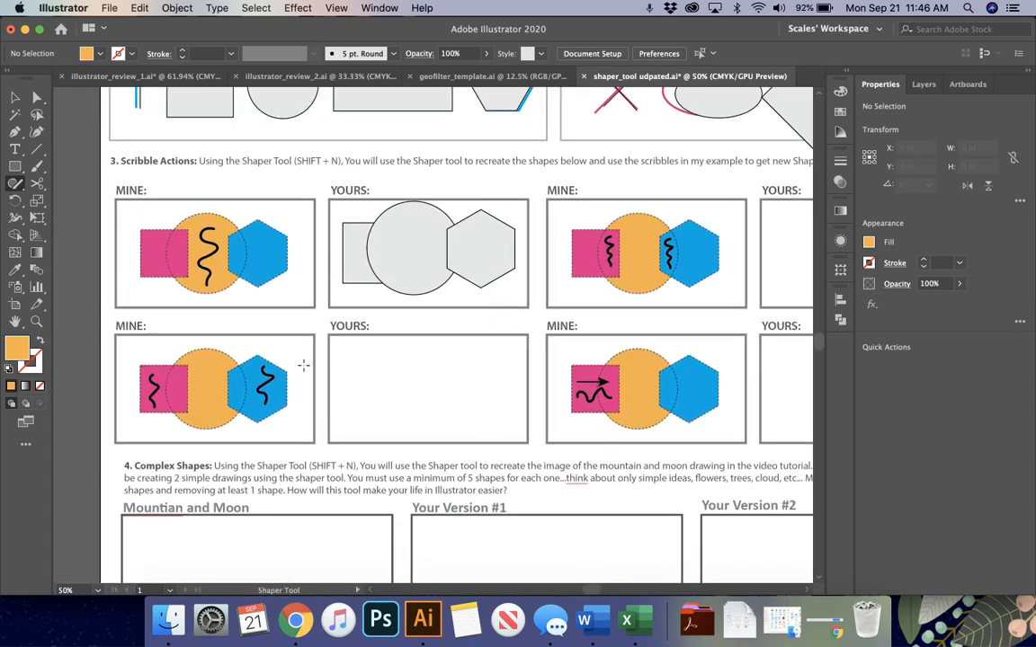
left_click_drag(353, 235, 360, 274)
left_click_drag(450, 204, 449, 259)
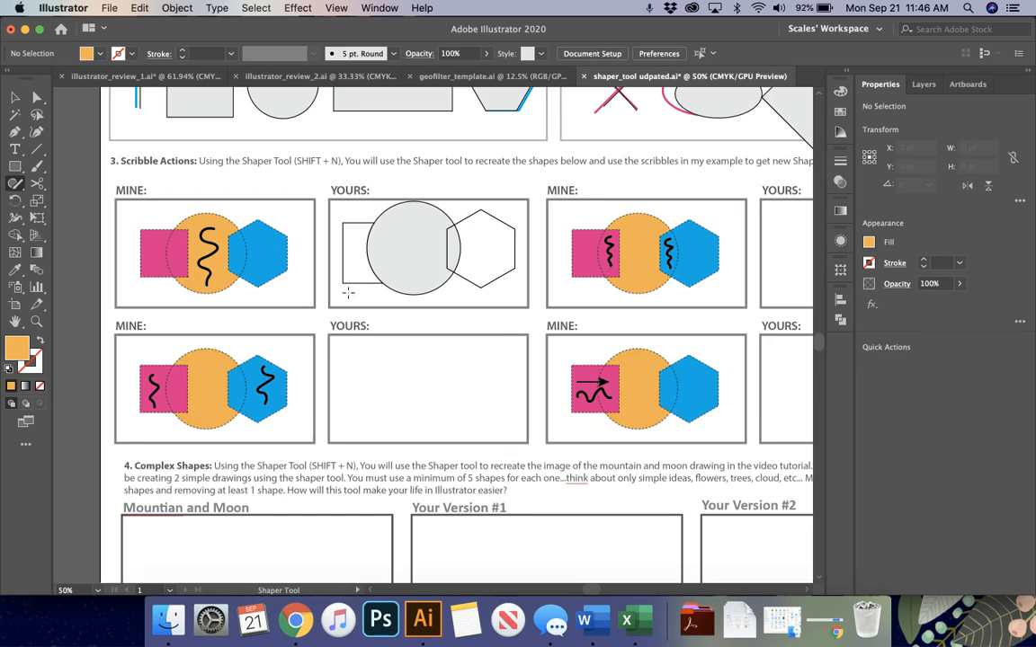
key("super+z")
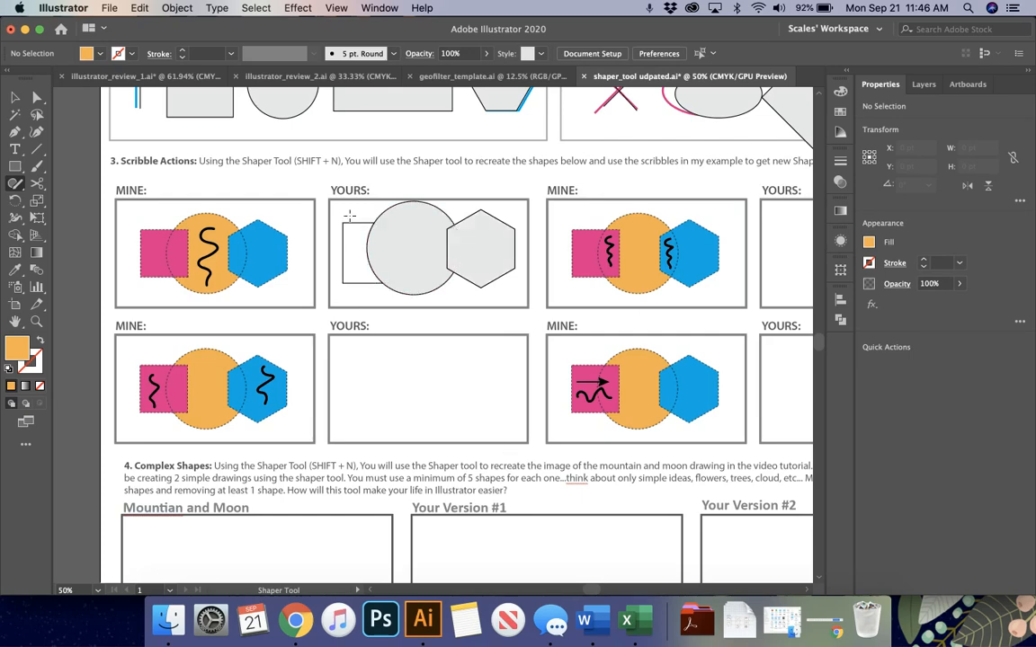
Undo the last scribble, then scribble away the parts of the square and hexagon outside the circle in the first YOURS box.
key("super+z")
mouse_move(354, 213)
left_mouse_down()
mouse_move(356, 275)
mouse_move(346, 269)
left_mouse_up()
left_click_drag(497, 208, 455, 267)
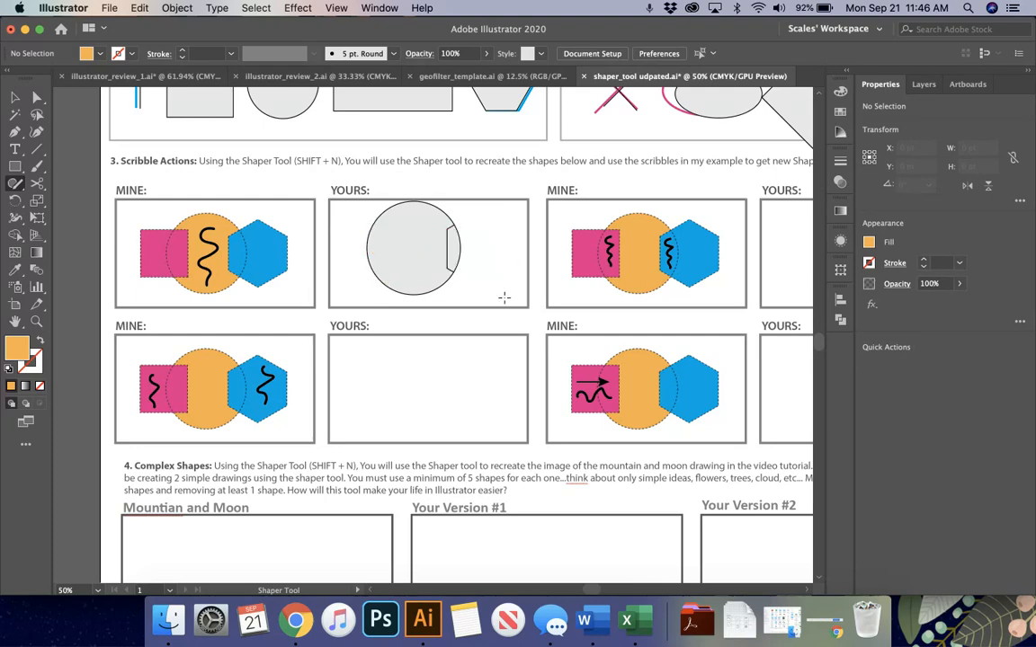
left_click(407, 255)
left_click(474, 211)
Isolate the shaper group in the first YOURS box and fill its square with magenta.
key("v")
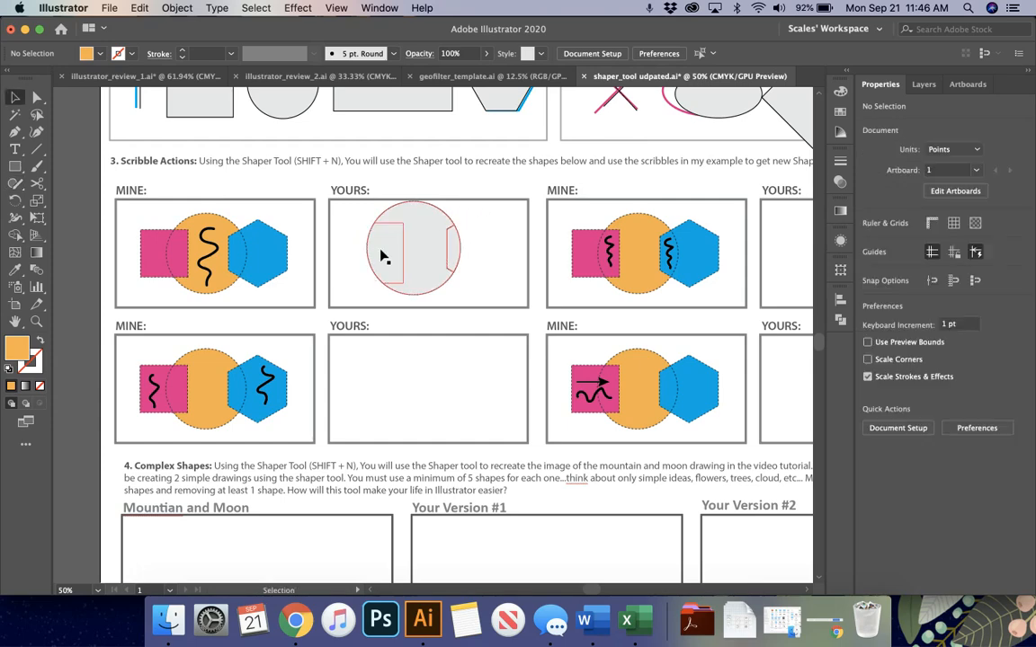
left_click(387, 256)
double_click(403, 257)
left_click(403, 258)
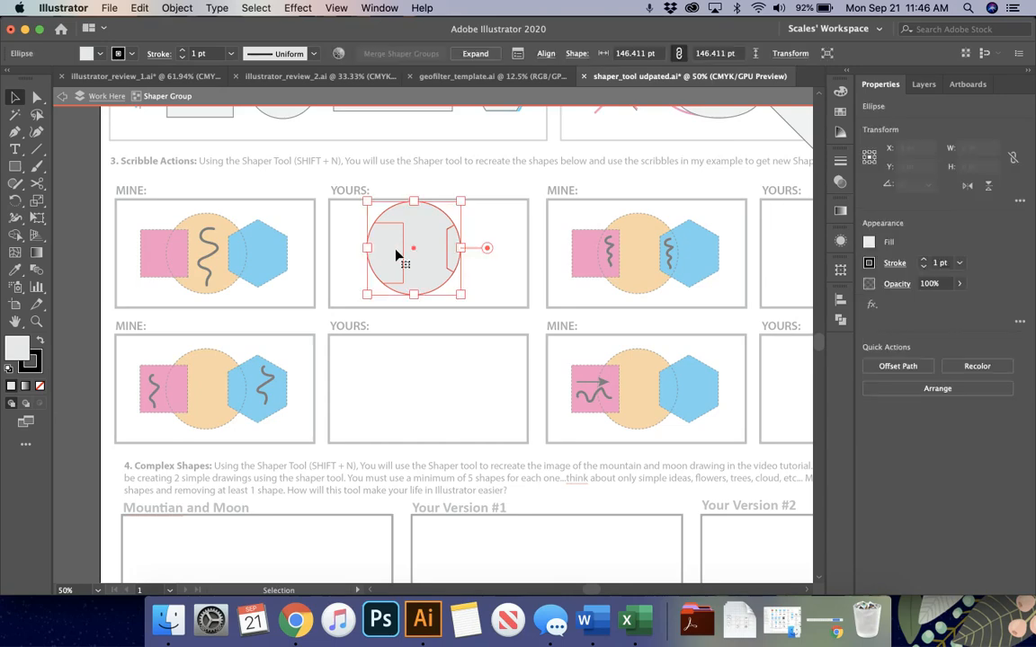
left_click_drag(393, 289, 369, 288)
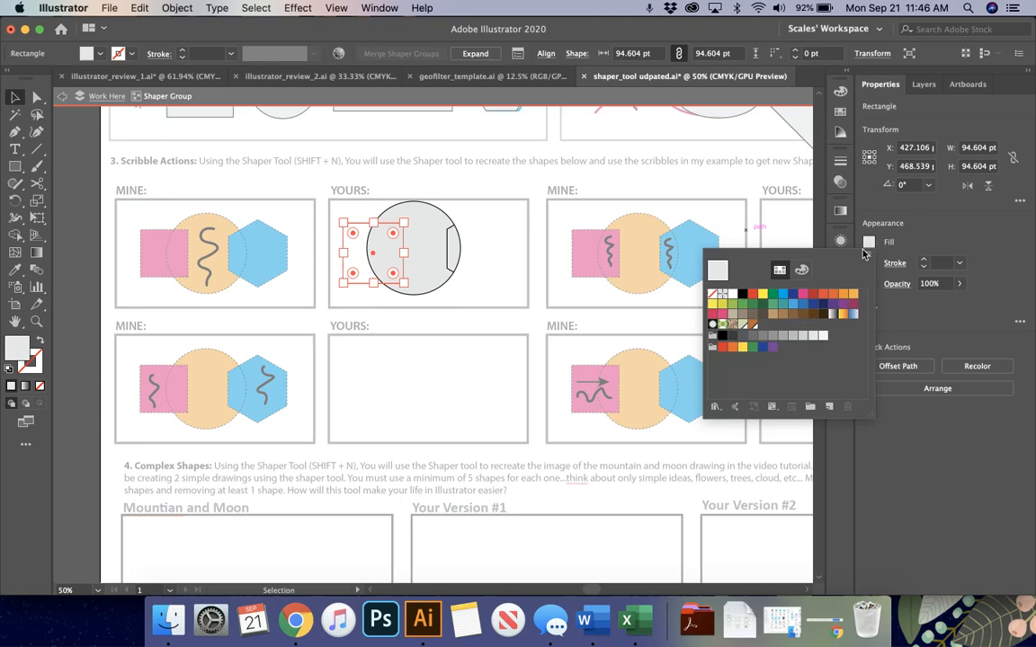
left_click(803, 295)
left_click(458, 251)
left_click(458, 254)
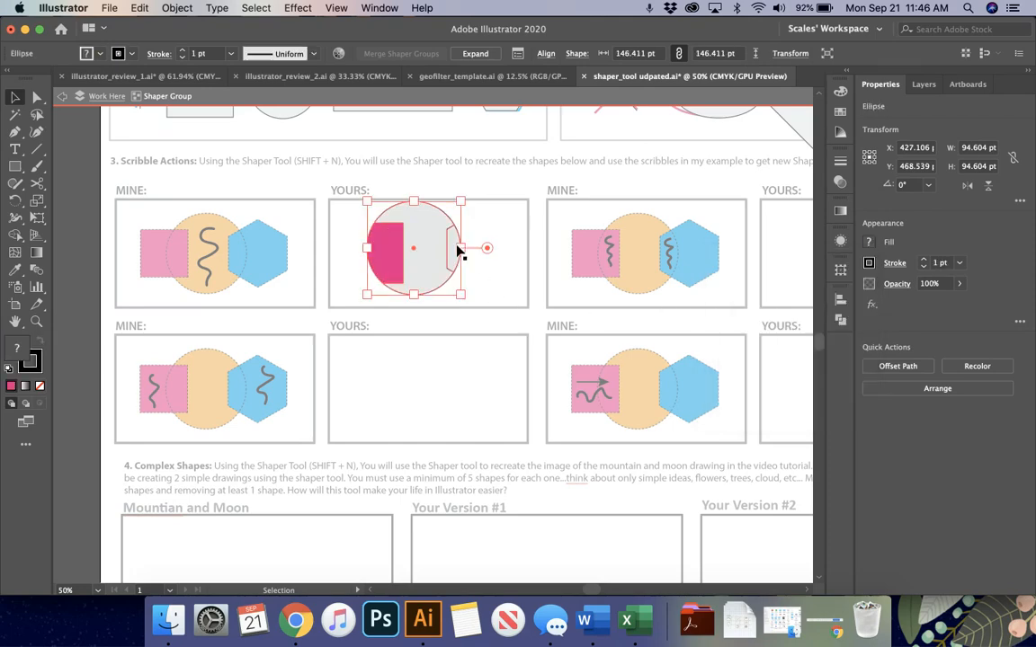
left_click(530, 324)
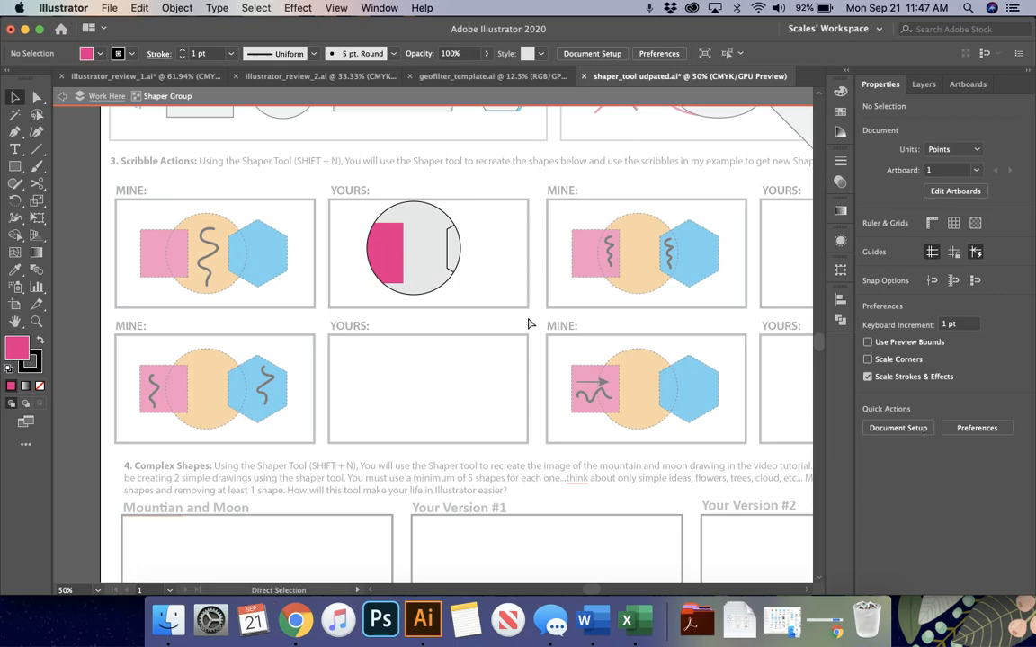
Undo the magenta fill and the scribbled removals on the square and hexagon.
key("super+z")
key("super+z")
key("super+z")
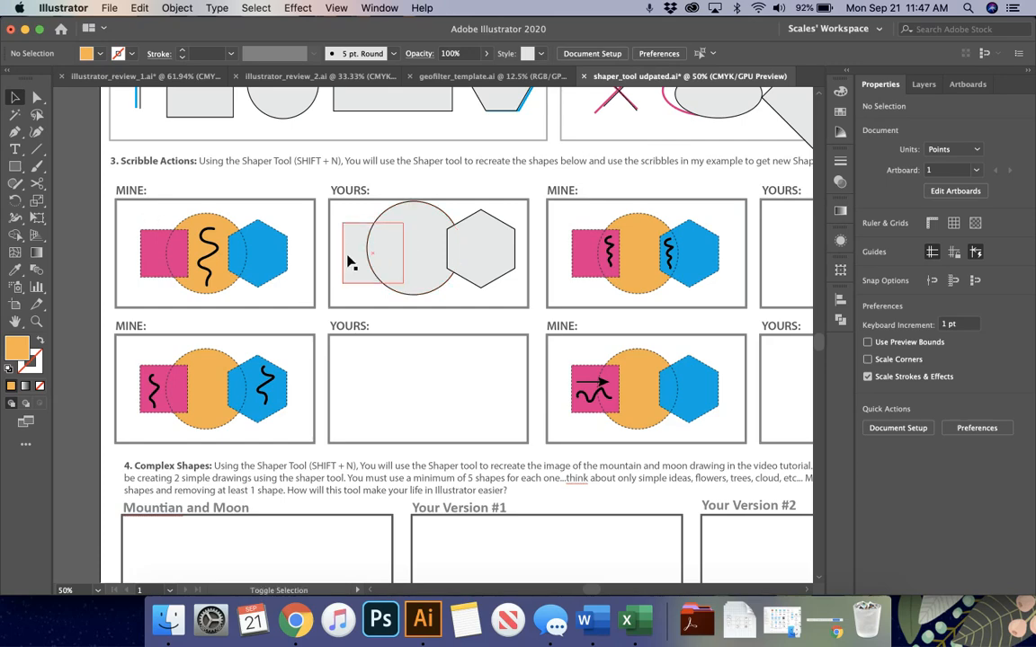
Try merging the square and circle by scribbling from the square into the circle, and undo the merge.
key("shift+n")
mouse_move(353, 251)
left_mouse_down()
mouse_move(369, 259)
mouse_move(381, 236)
mouse_move(395, 247)
left_mouse_up()
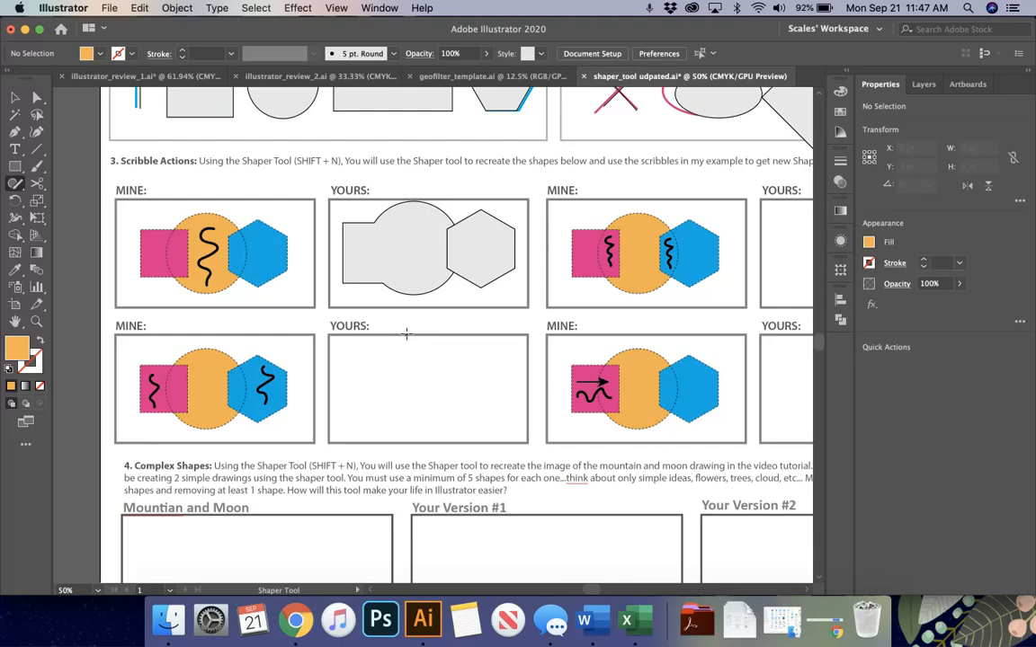
key("super+z")
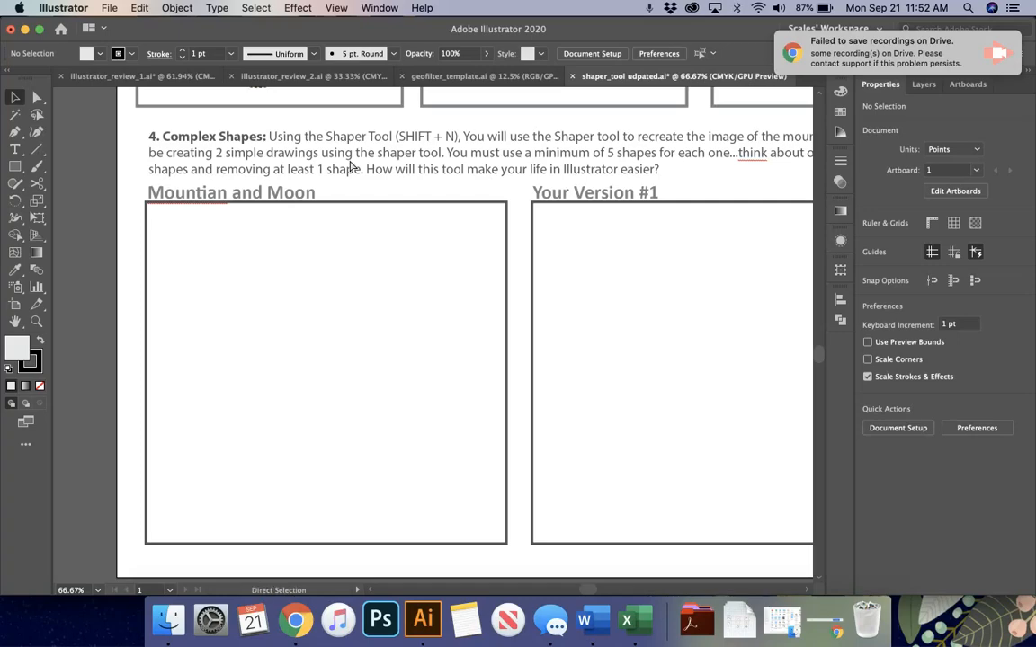
Review the Complex Shapes instructions and the Mountain and Moon, Your Version #1 and Your Version #2 boxes.
key("super+minus")
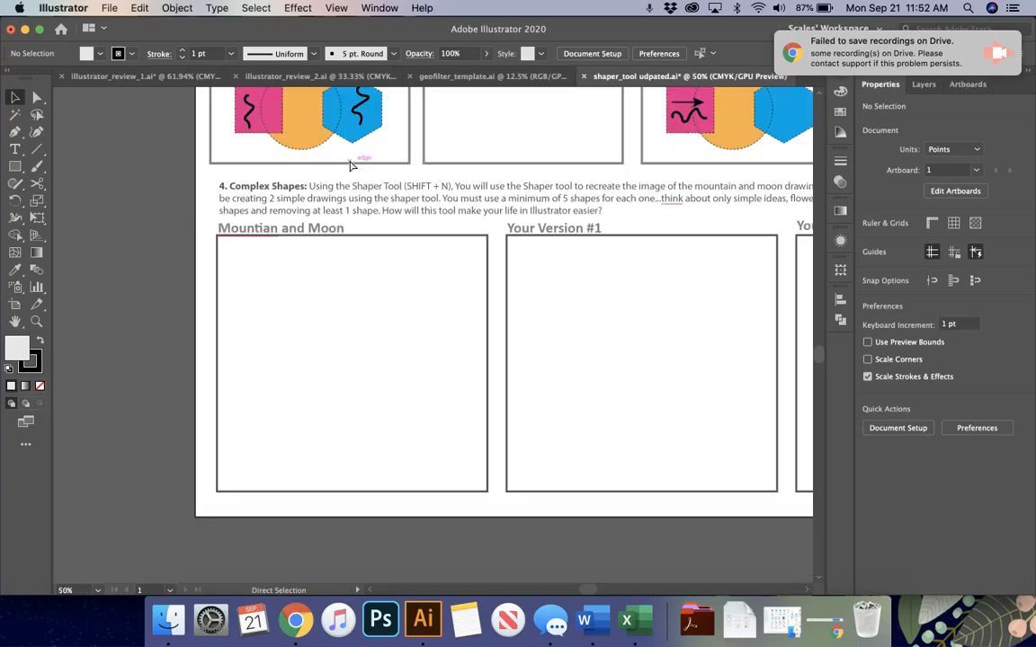
scroll(350, 165, "up", 3)
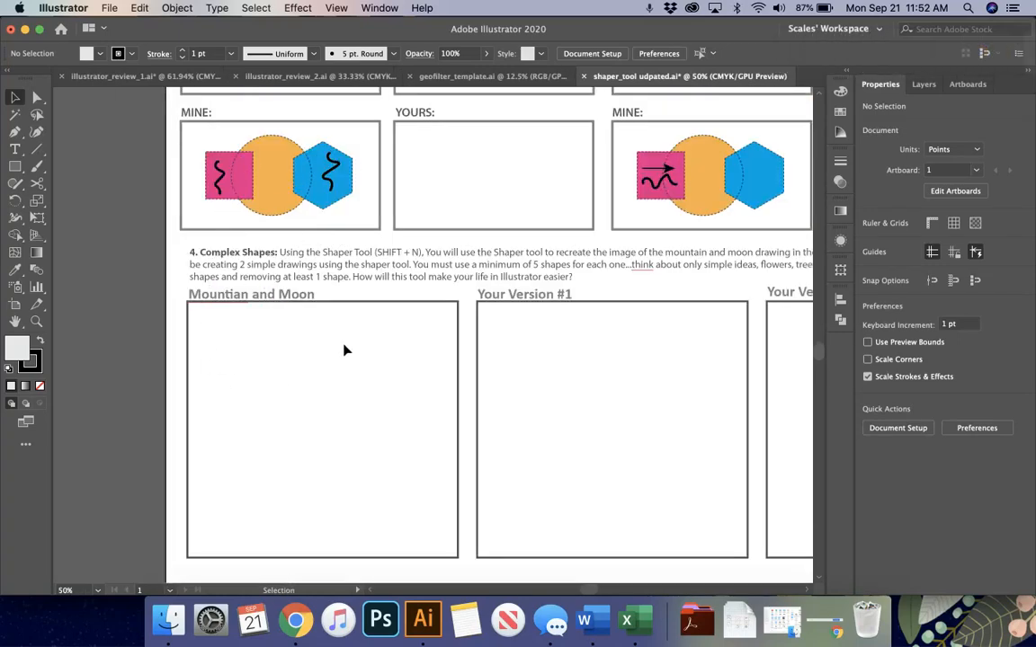
scroll(299, 310, "right", 5)
scroll(300, 310, "down", 2)
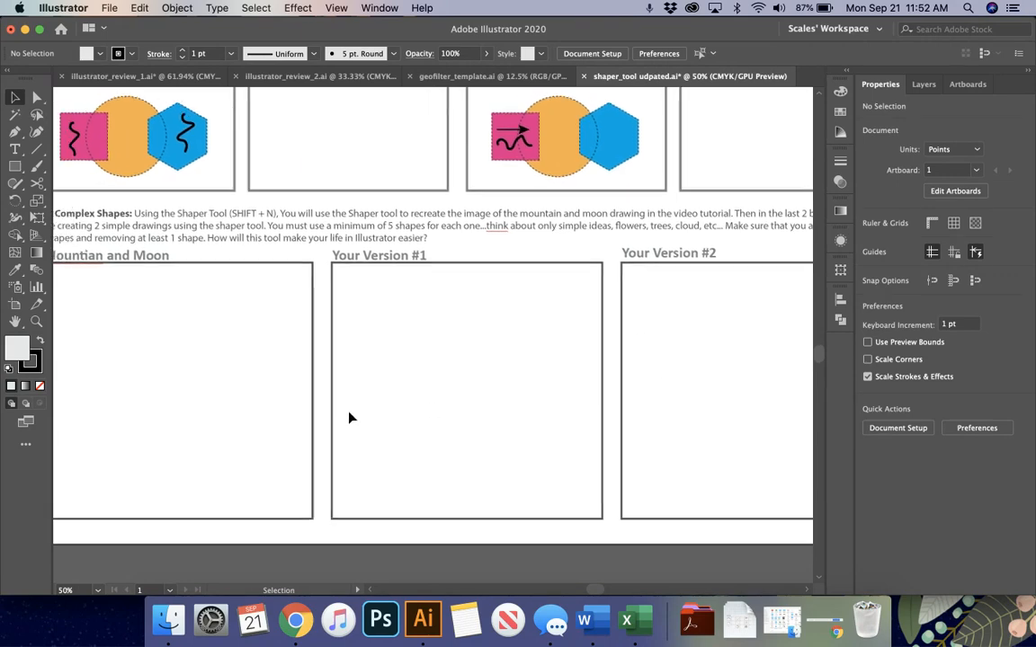
scroll(349, 418, "left", 3)
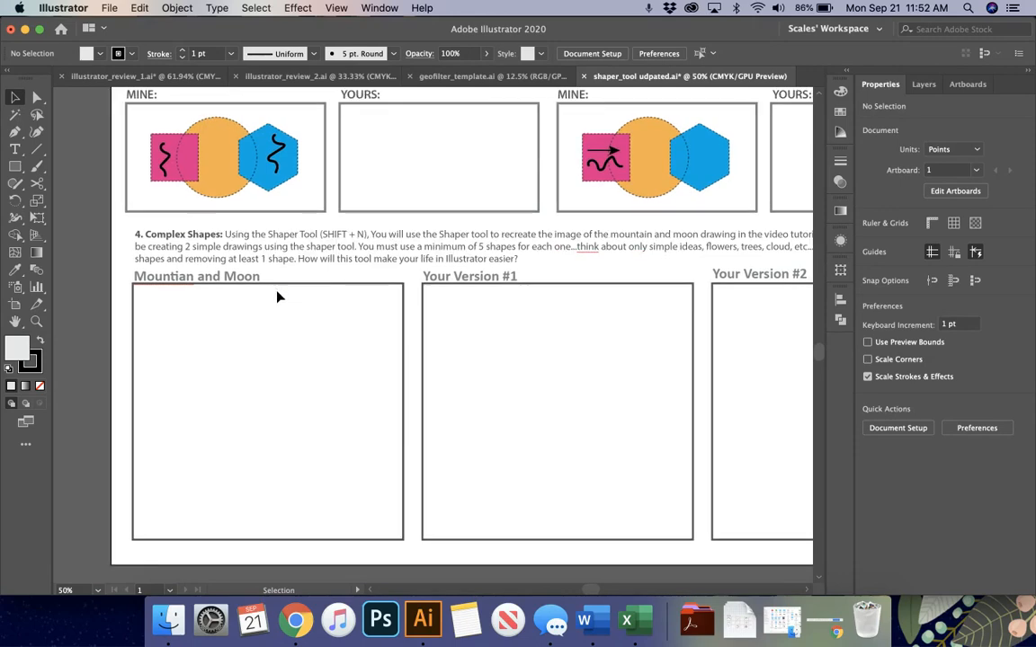
scroll(278, 297, "up", 5)
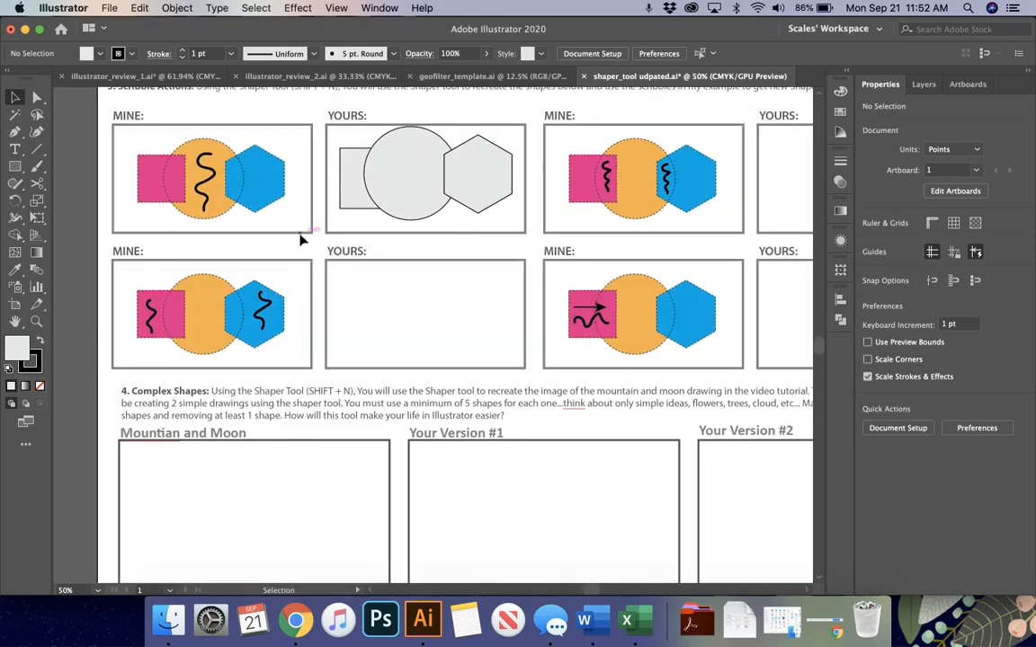
scroll(396, 270, "down", 3)
scroll(395, 269, "left", 3)
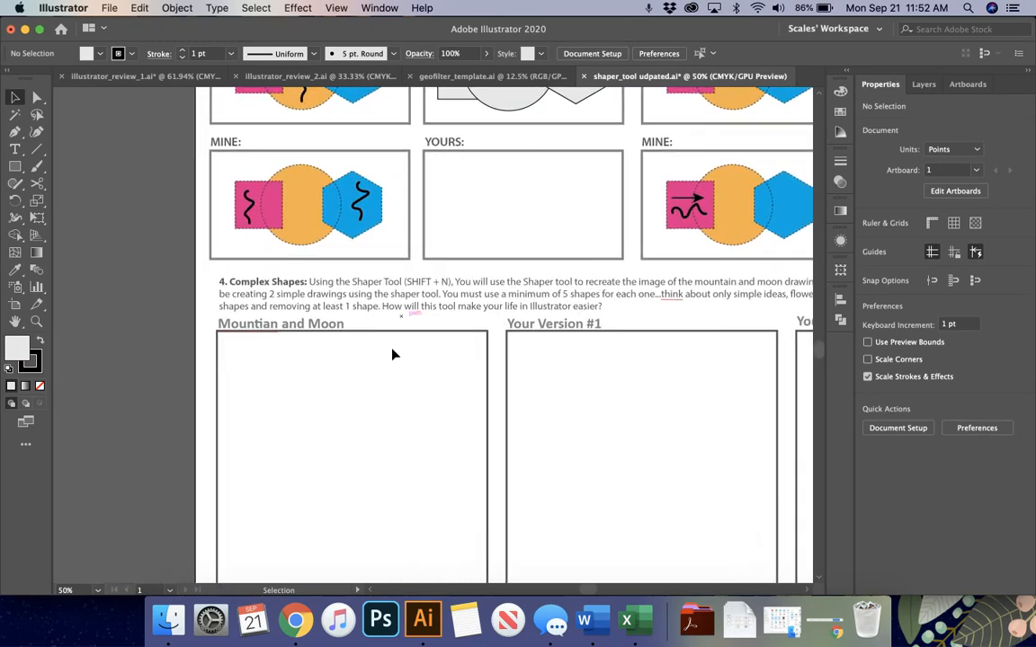
scroll(392, 364, "up", 1)
scroll(392, 365, "down", 3)
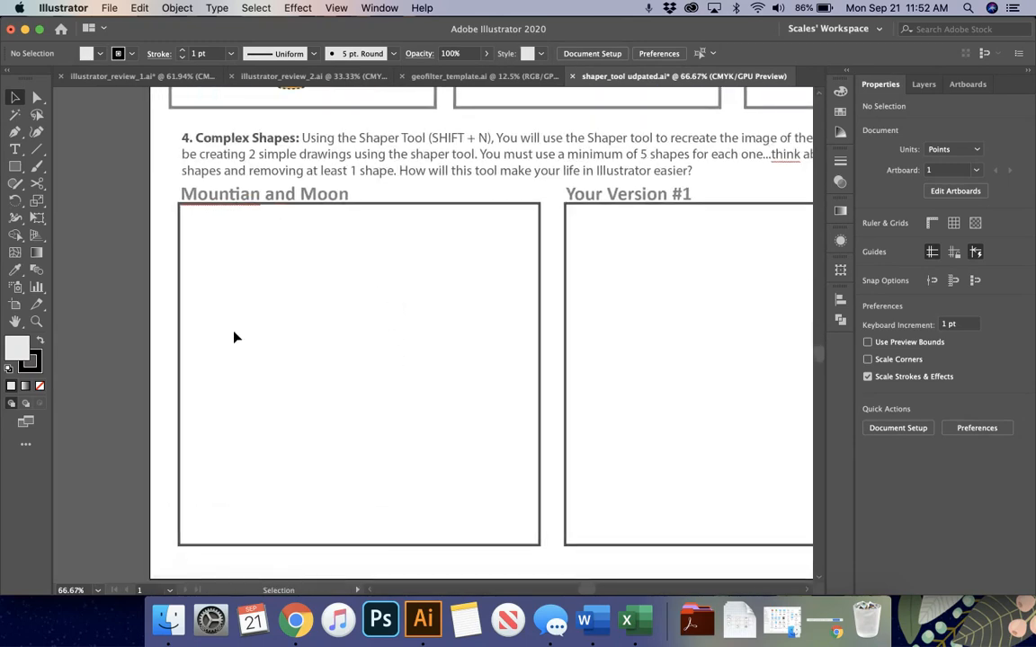
scroll(379, 309, "down", 2)
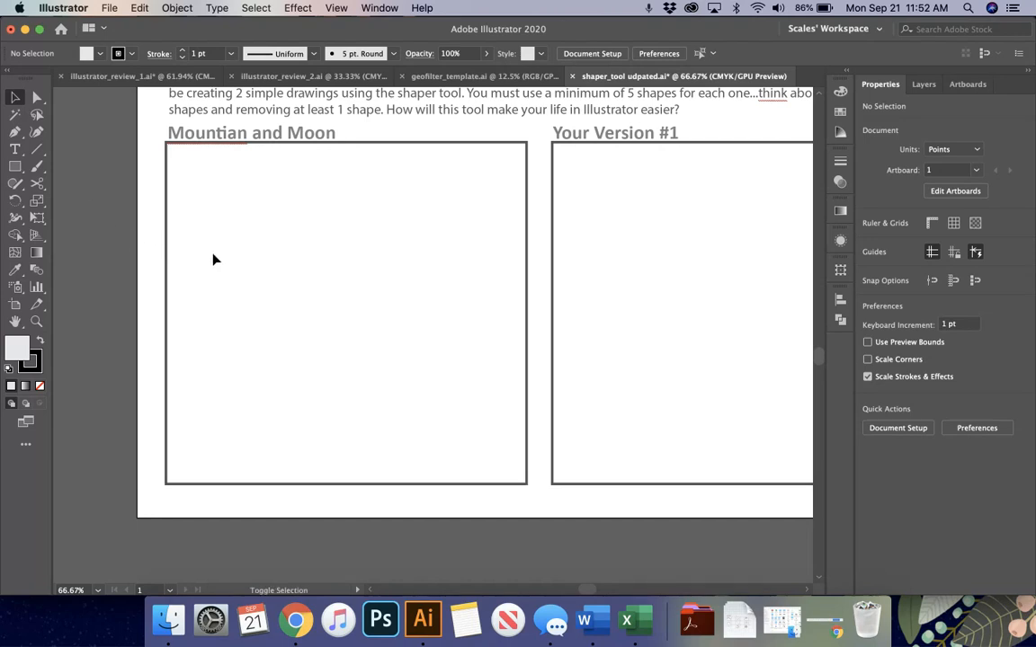
Draw a large diamond with the Shaper tool over the Mountain and Moon box and a horizontal line across its middle.
key("shift+n")
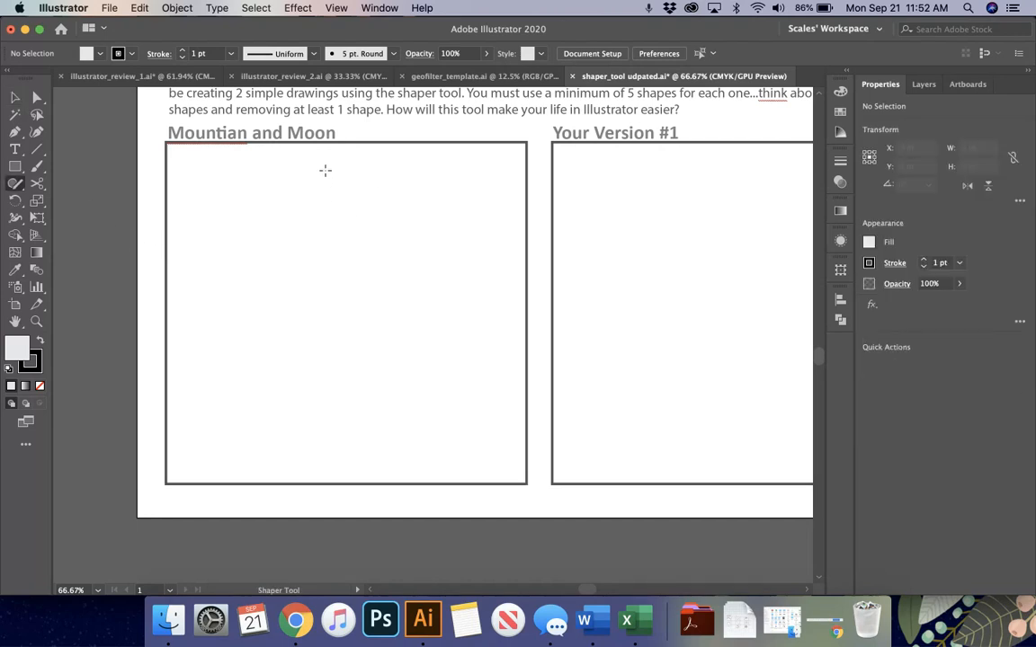
mouse_move(325, 170)
left_mouse_down()
mouse_move(196, 287)
mouse_move(307, 412)
mouse_move(425, 412)
mouse_move(512, 336)
mouse_move(432, 233)
mouse_move(341, 153)
mouse_move(326, 163)
left_mouse_up()
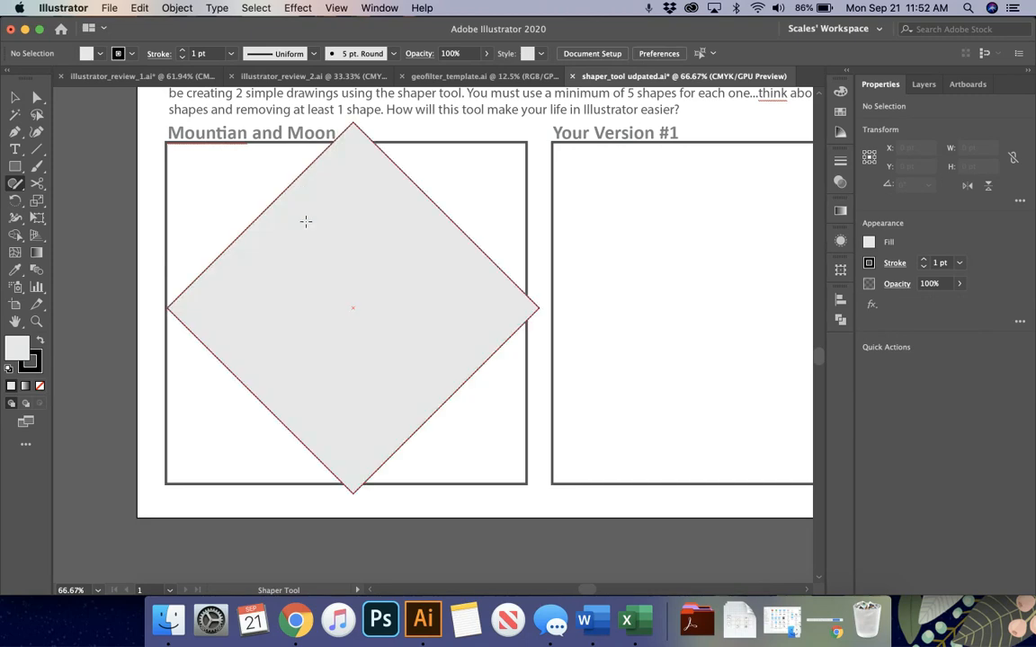
mouse_move(109, 309)
left_mouse_down()
mouse_move(350, 294)
mouse_move(425, 308)
mouse_move(595, 309)
left_mouse_up()
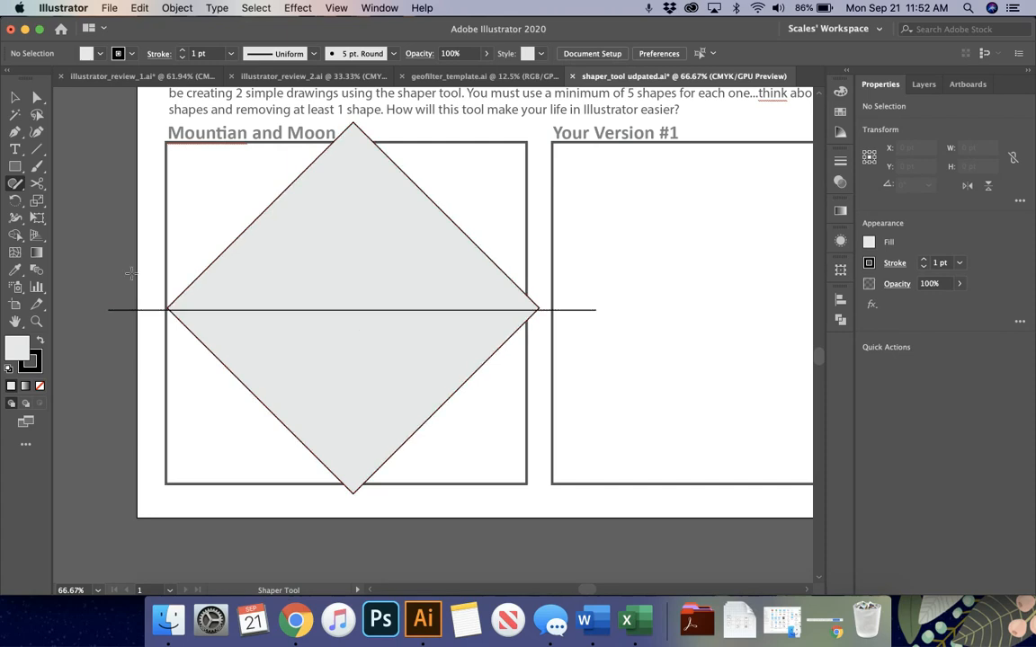
Scribble away both overhanging line ends and the diamond's lower half to leave a triangular mountain.
mouse_move(108, 235)
left_mouse_down()
mouse_move(135, 250)
mouse_move(142, 334)
left_mouse_up()
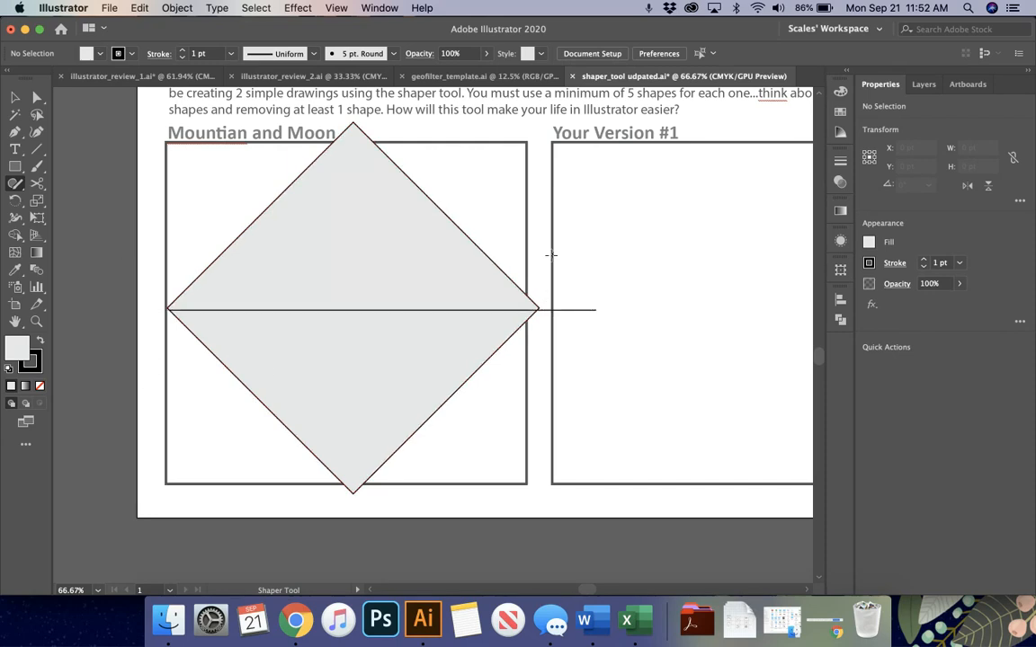
left_click_drag(559, 319, 575, 364)
left_click_drag(381, 415, 196, 428)
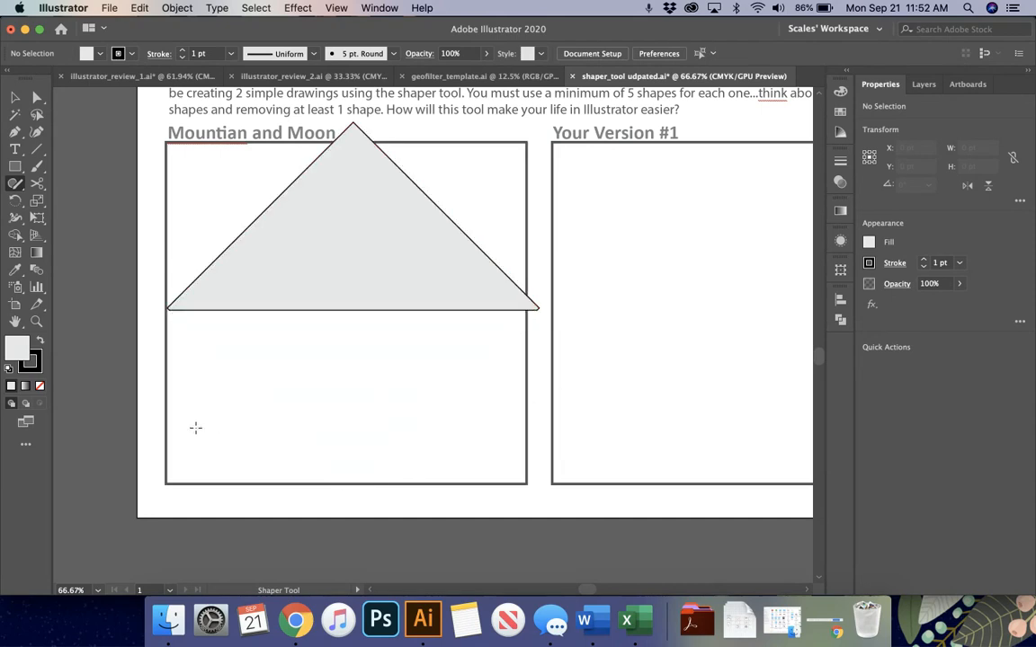
Move the triangular mountain down into the lower part of the Mountain and Moon box and deselect it.
key("v")
left_click_drag(312, 235, 305, 358)
left_click(282, 224)
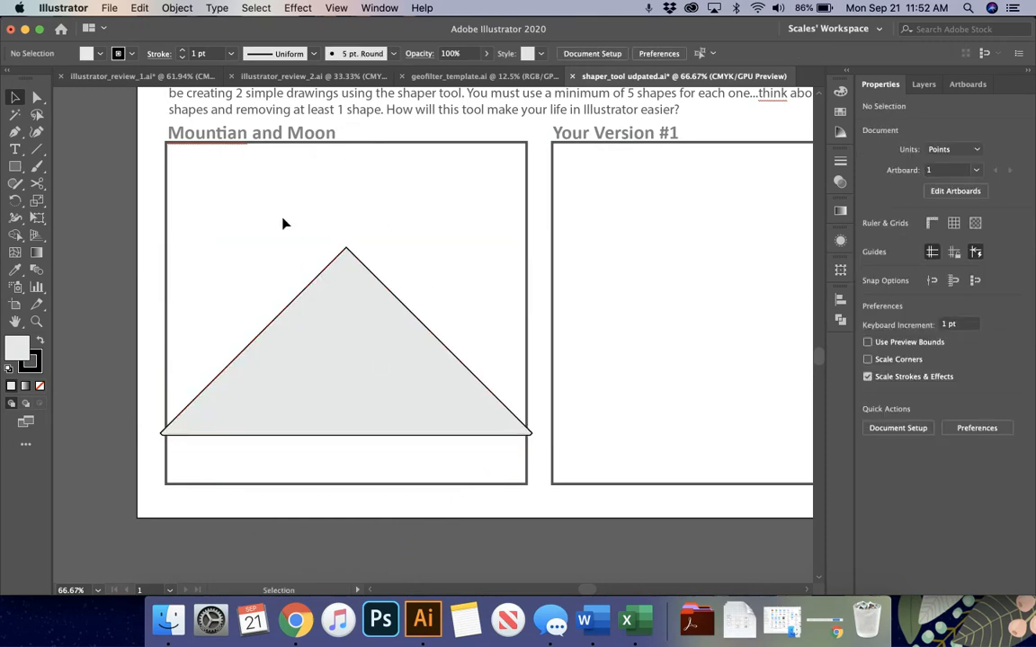
Draw three overlapping diamonds with the Shaper tool across the mountain's peak.
key("super+equal")
scroll(377, 260, "up", 3)
scroll(377, 260, "left", 4)
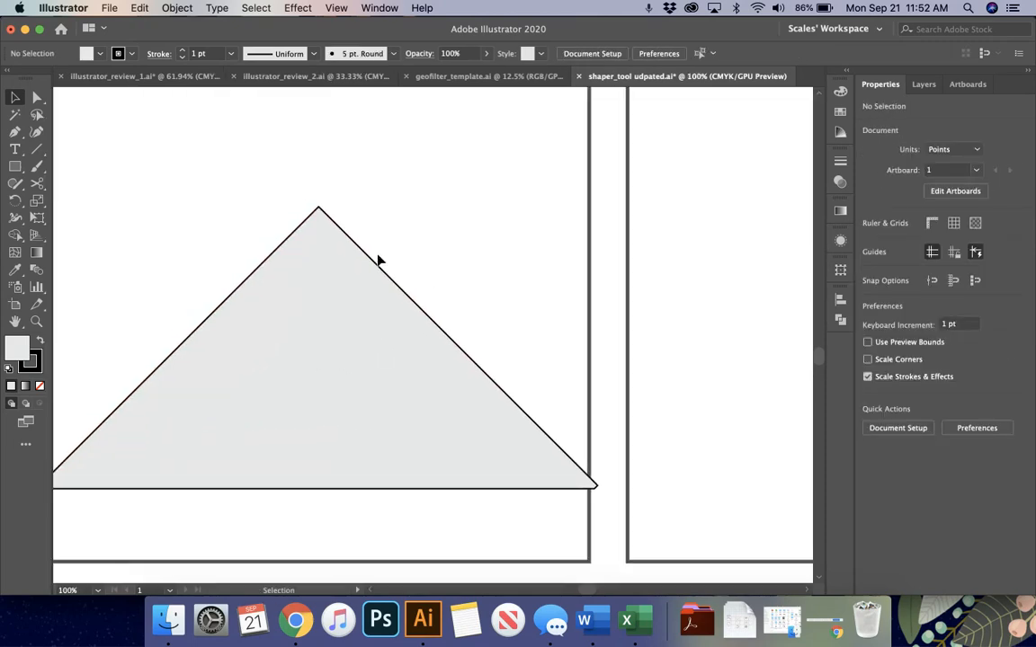
key("shift+n")
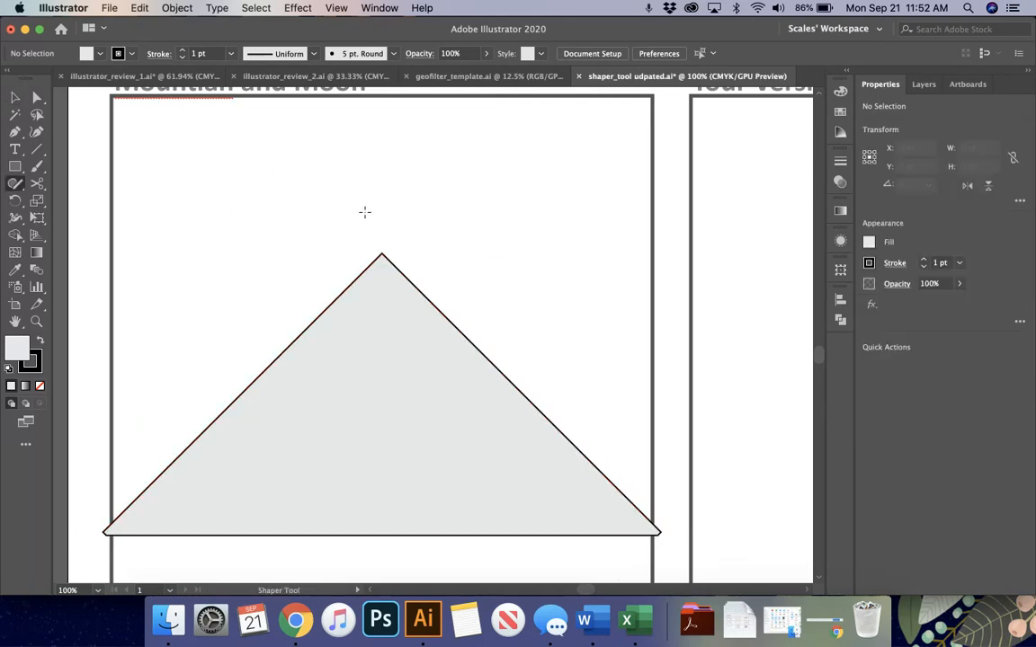
mouse_move(377, 193)
left_mouse_down()
mouse_move(317, 265)
mouse_move(371, 331)
mouse_move(460, 252)
mouse_move(454, 236)
mouse_move(381, 192)
left_mouse_up()
mouse_move(274, 289)
left_mouse_down()
mouse_move(387, 285)
mouse_move(380, 262)
mouse_move(300, 270)
mouse_move(276, 286)
left_mouse_up()
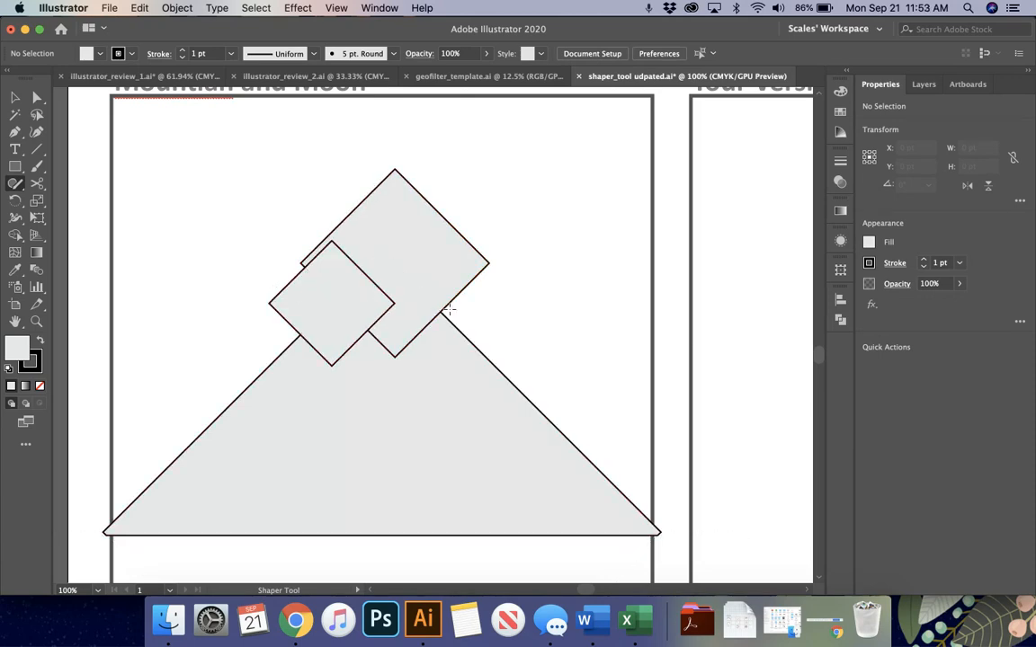
mouse_move(484, 322)
left_mouse_down()
mouse_move(460, 350)
mouse_move(373, 315)
mouse_move(407, 270)
mouse_move(488, 320)
mouse_move(455, 321)
mouse_move(474, 310)
left_mouse_up()
key("v")
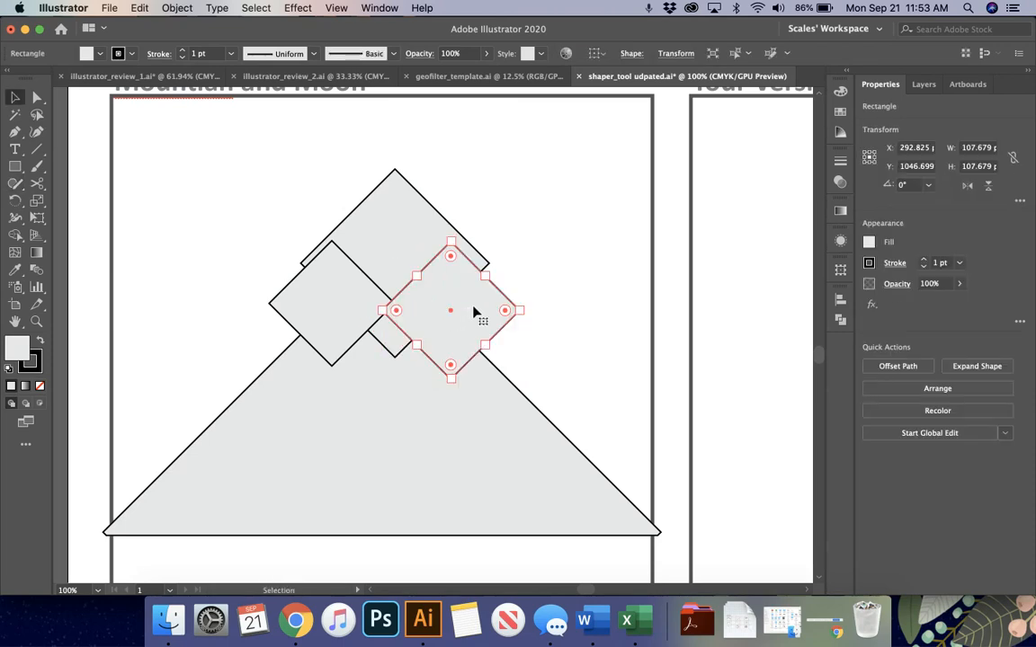
left_click(552, 210)
Scribble away the diamond parts outside the mountain and merge the remaining pieces into one zigzag snowcap.
key("shift+n")
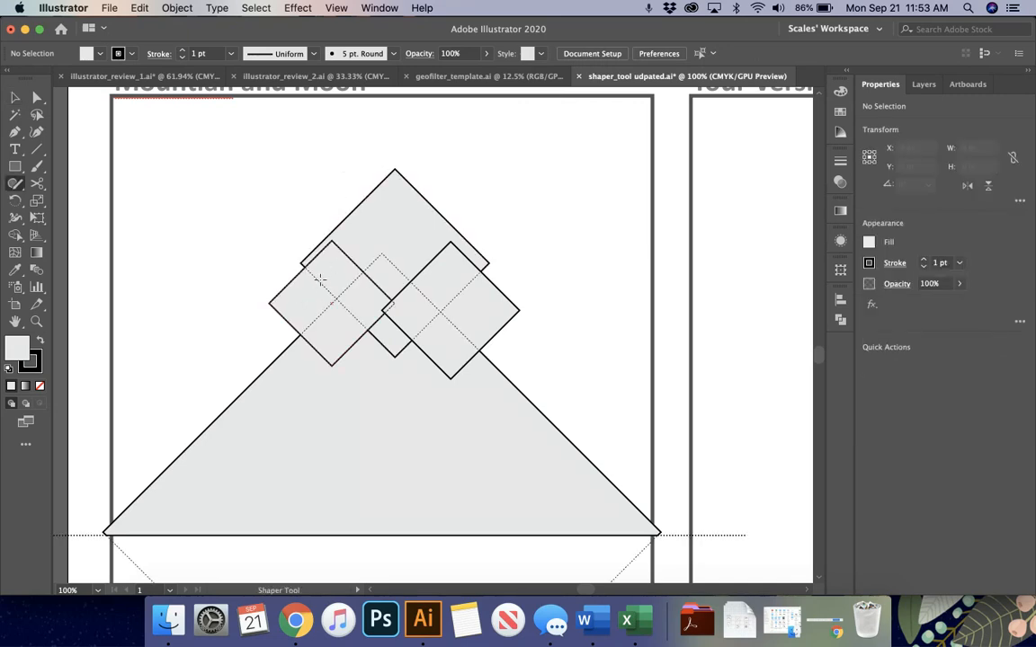
mouse_move(288, 285)
left_mouse_down()
mouse_move(418, 180)
mouse_move(441, 177)
left_mouse_up()
mouse_move(353, 185)
left_mouse_down()
mouse_move(466, 224)
mouse_move(468, 238)
left_mouse_up()
mouse_move(532, 345)
left_mouse_down()
mouse_move(485, 297)
mouse_move(442, 281)
mouse_move(426, 237)
left_mouse_up()
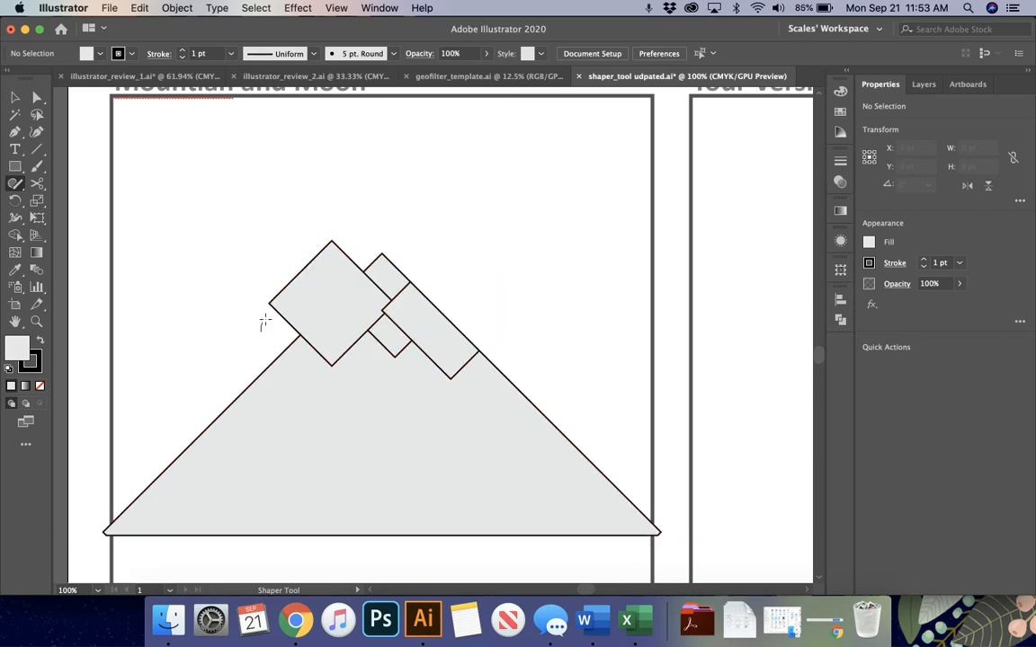
mouse_move(264, 321)
left_mouse_down()
mouse_move(319, 288)
mouse_move(373, 223)
left_mouse_up()
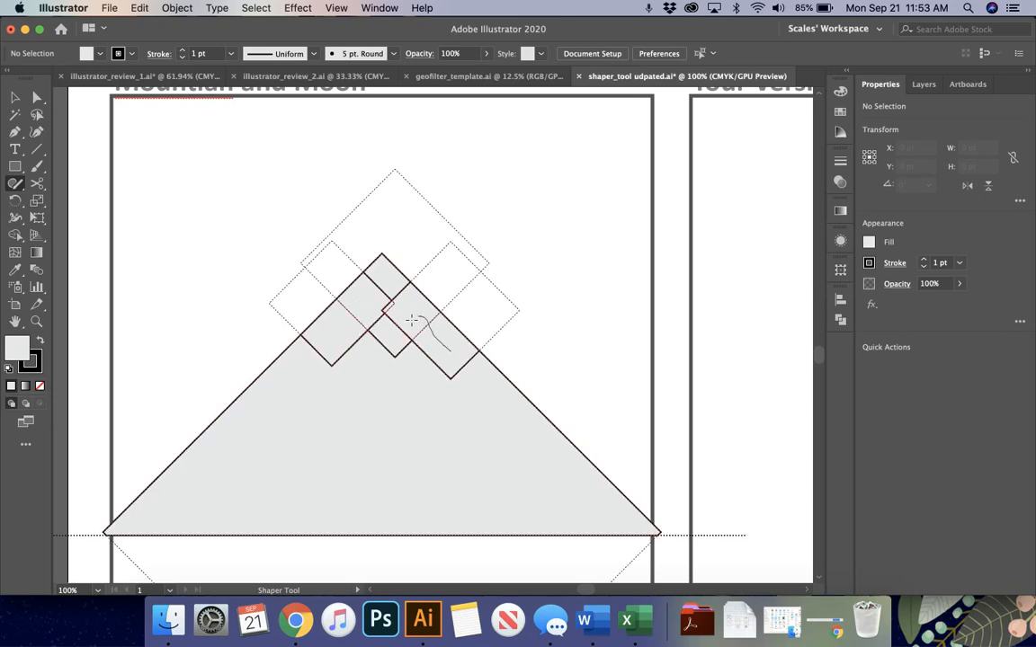
mouse_move(411, 320)
left_mouse_down()
mouse_move(393, 288)
mouse_move(372, 282)
mouse_move(367, 313)
mouse_move(330, 345)
left_mouse_up()
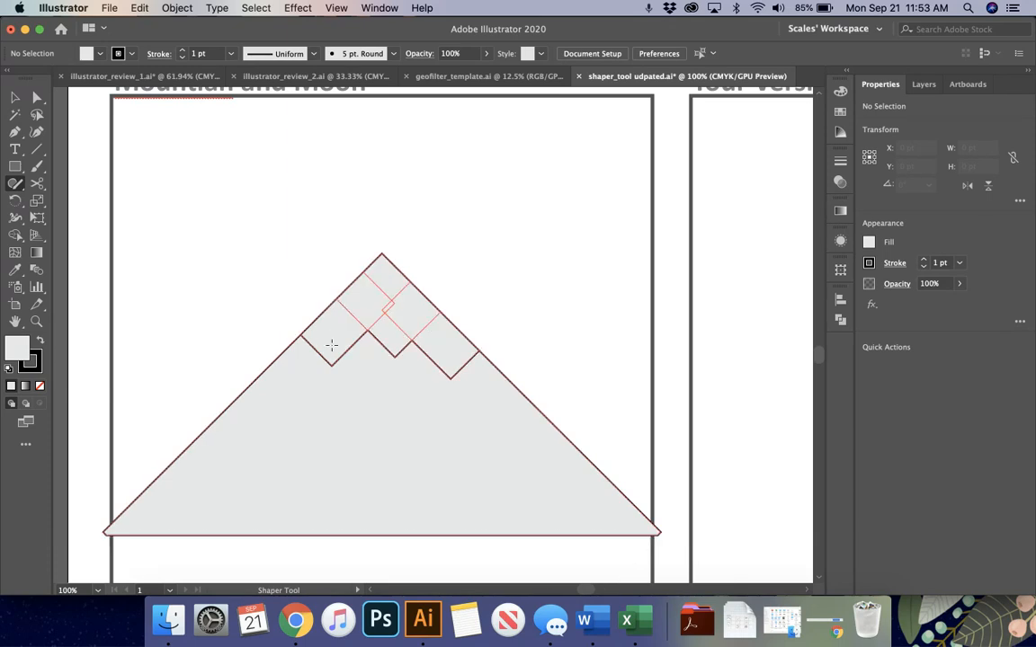
Isolate the mountain's Shaper group, select the three snowcap diamonds together, and fill them with white.
key("v")
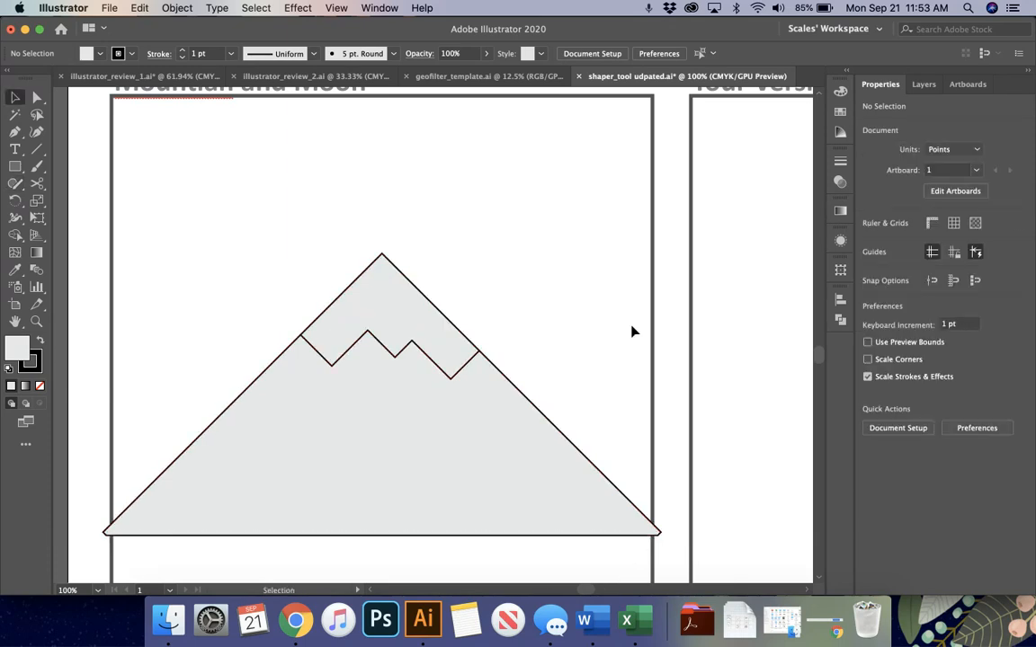
left_click(419, 354)
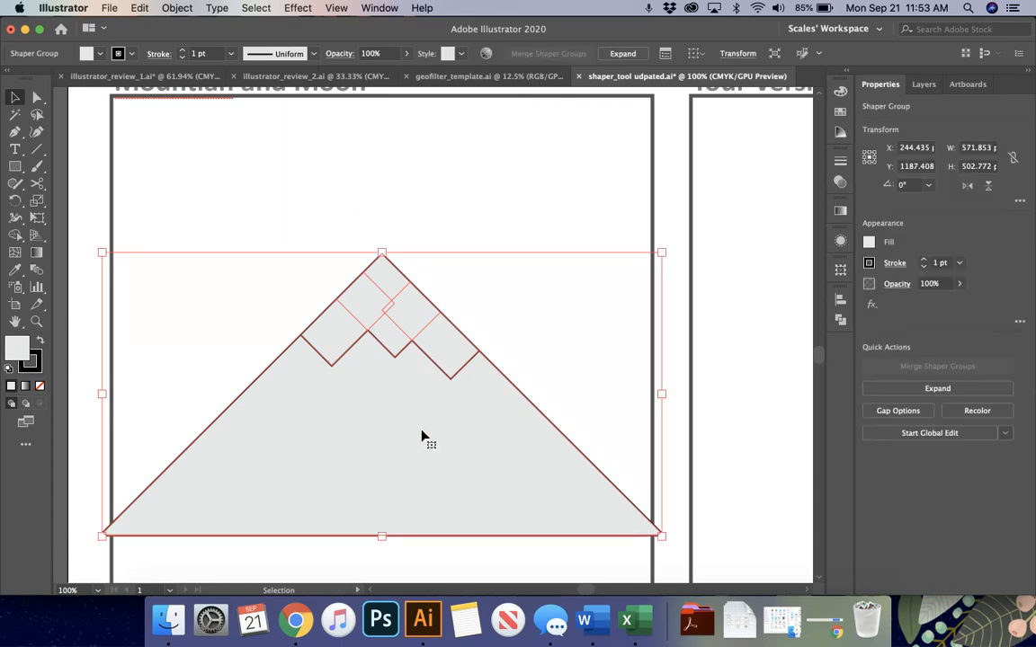
double_click(412, 349)
left_click(412, 347)
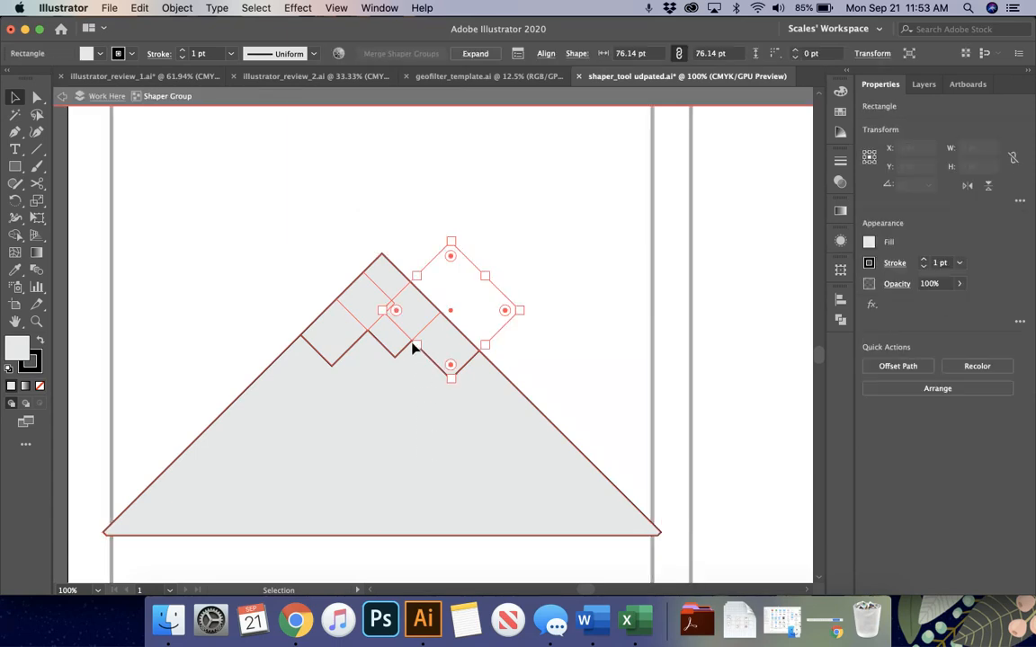
left_click(369, 307, "shift")
left_click(395, 356, "shift")
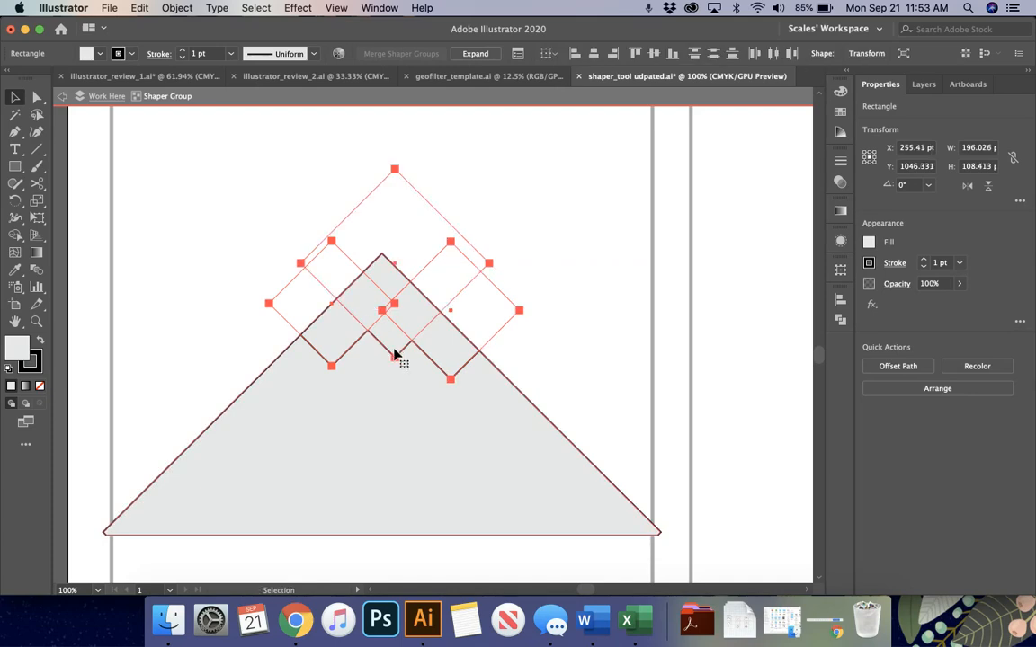
left_click(868, 242)
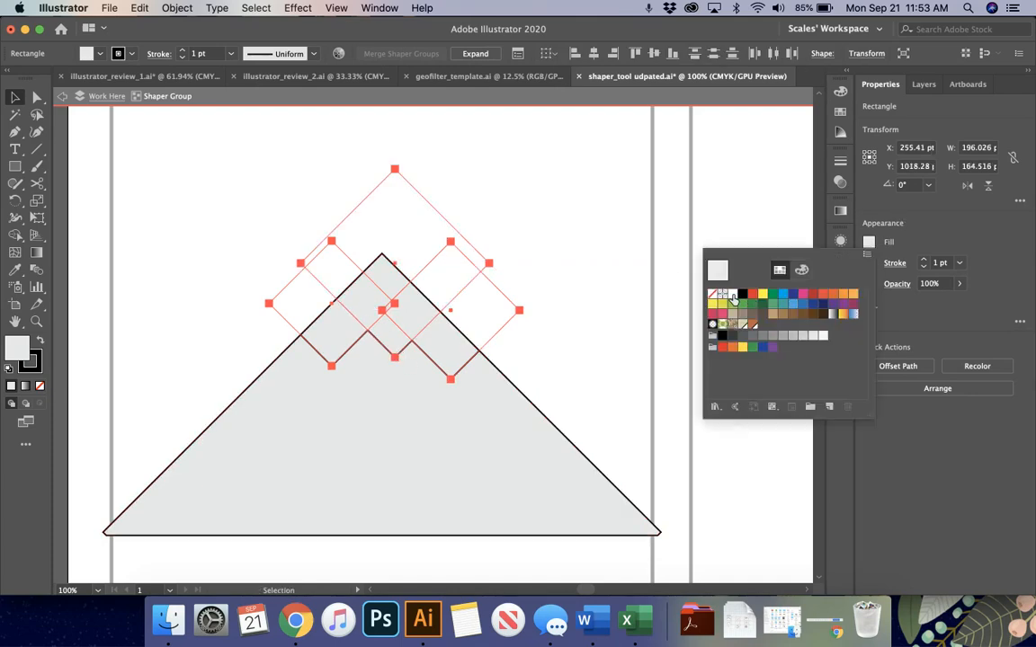
left_click(733, 295)
left_click(608, 227)
Try filling the mountain body with the dark blue swatch C=100 M=95 Y=5 K=0, and undo that fill.
left_click(512, 483)
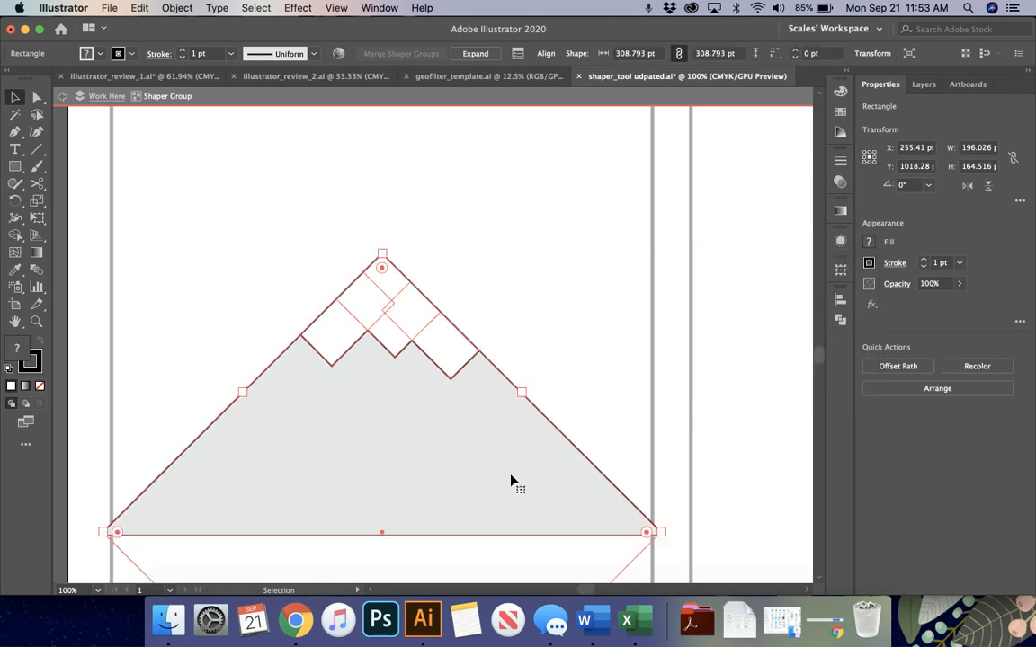
left_click(868, 243)
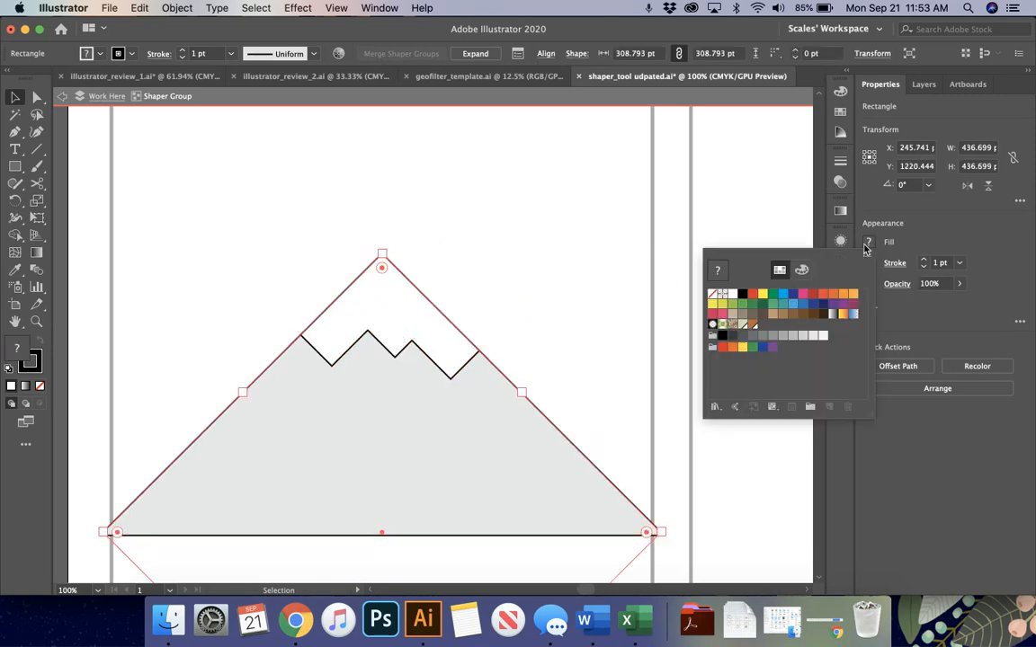
left_click(812, 304)
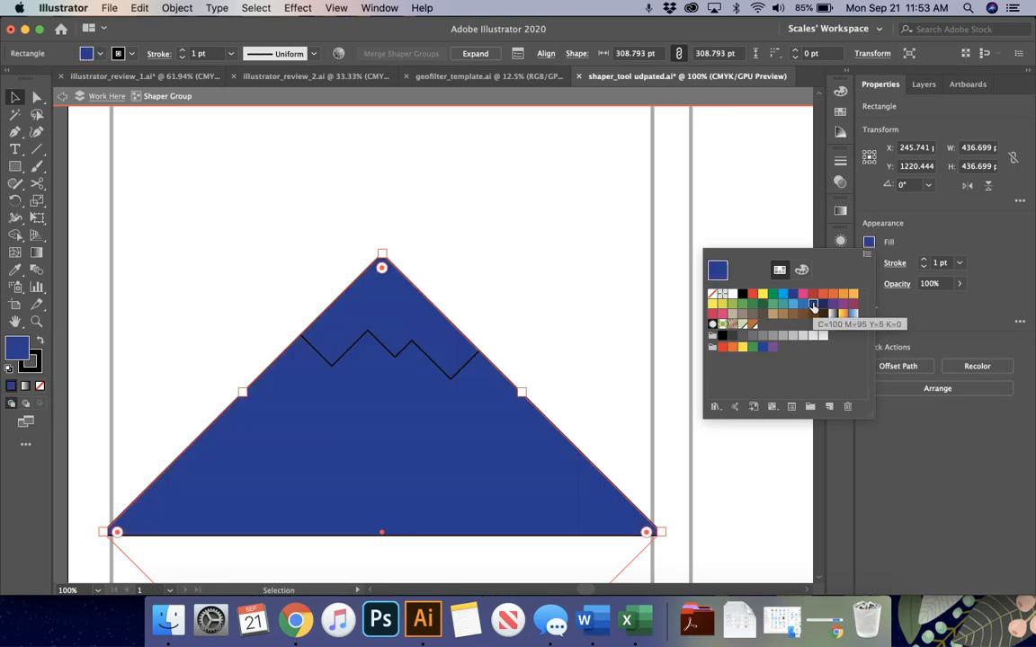
left_click(621, 210)
key("super+z")
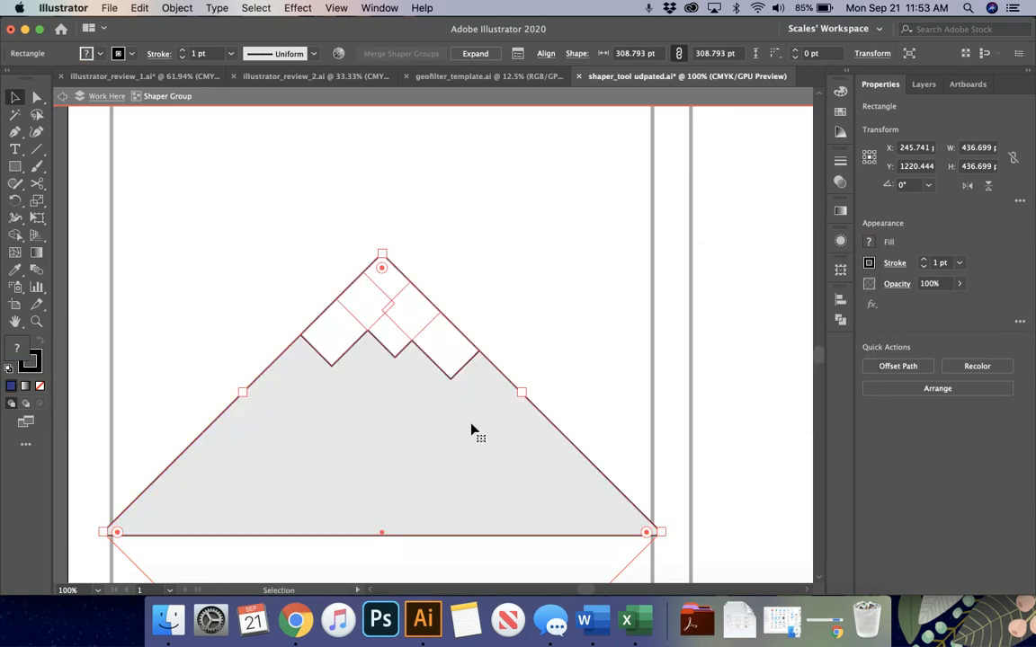
Select the mountain's large base diamond within the Shaper group and fill it with medium blue.
left_click(456, 539)
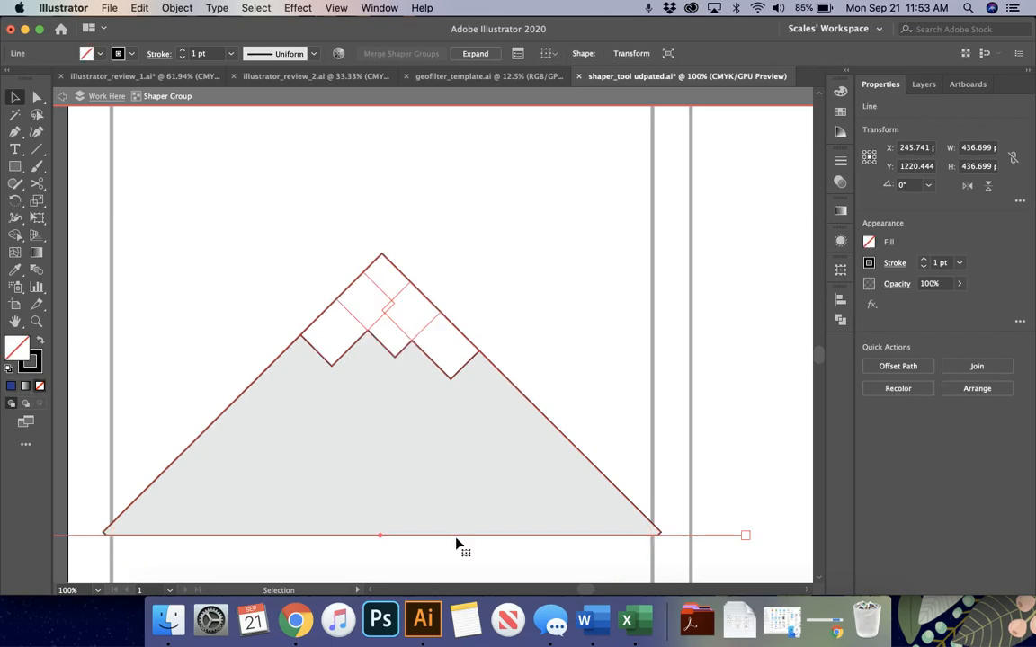
left_click(468, 495)
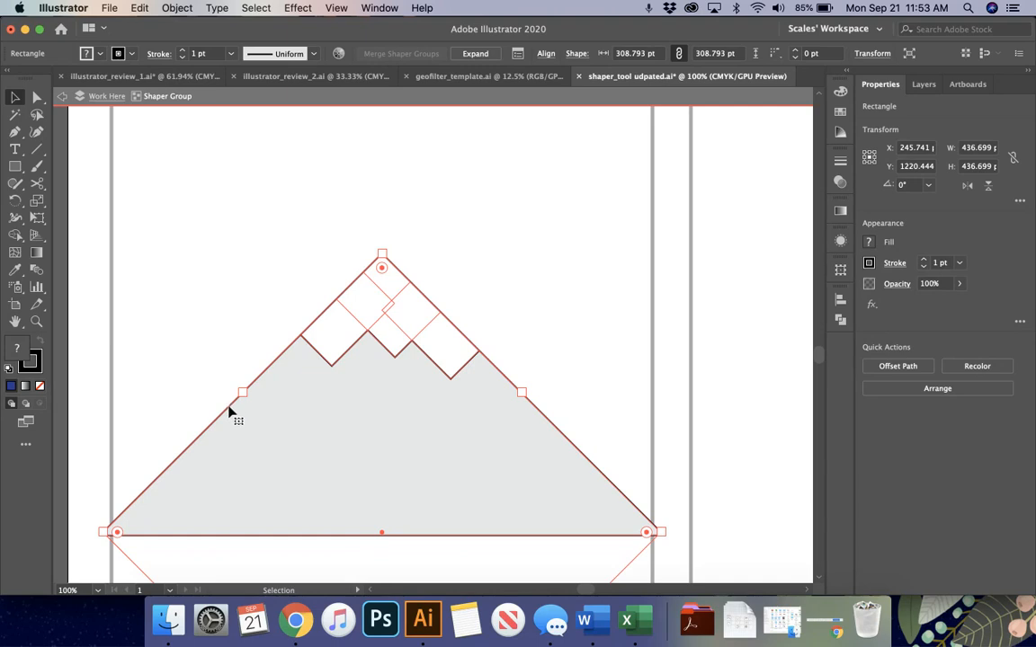
left_click(601, 250)
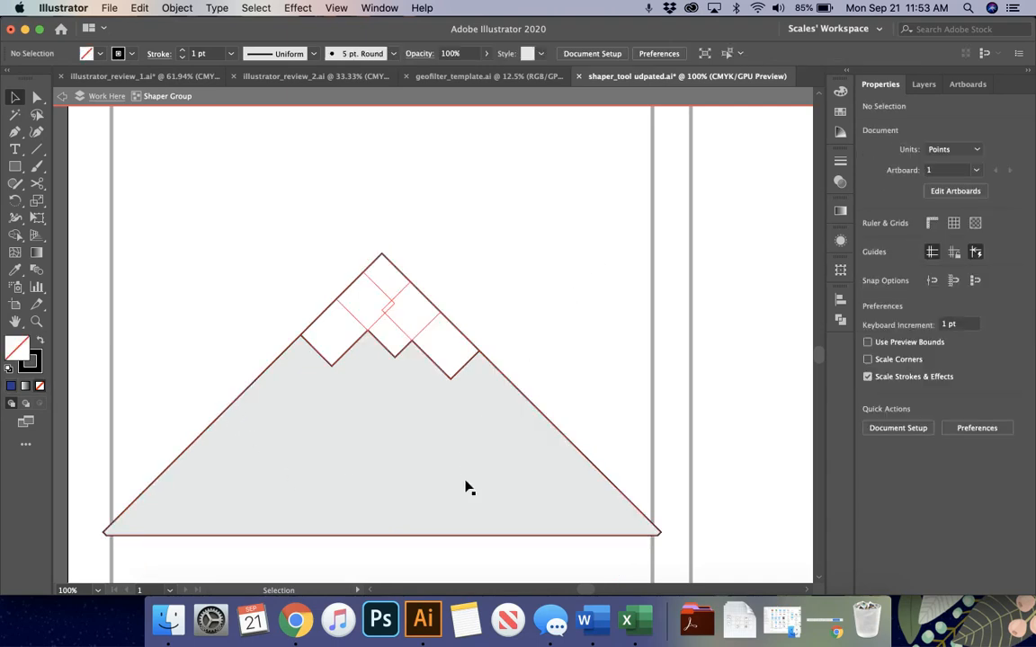
left_click(549, 425)
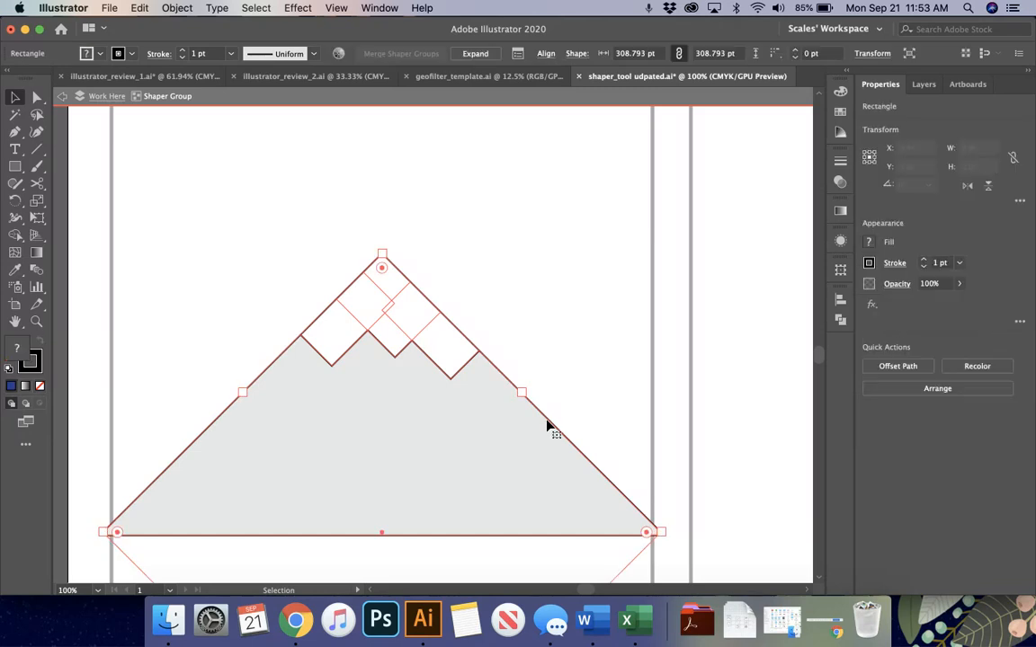
left_click(868, 241)
left_click(795, 304)
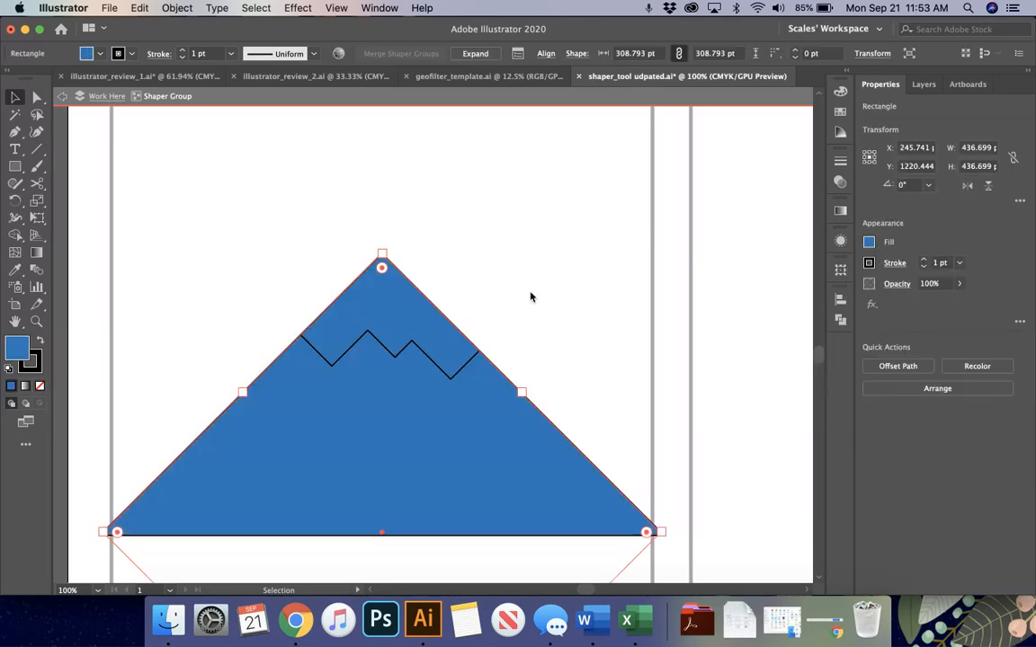
Select all three snowcap diamonds again, restore their white fill over the blue mountain, and deselect them.
left_click(410, 347)
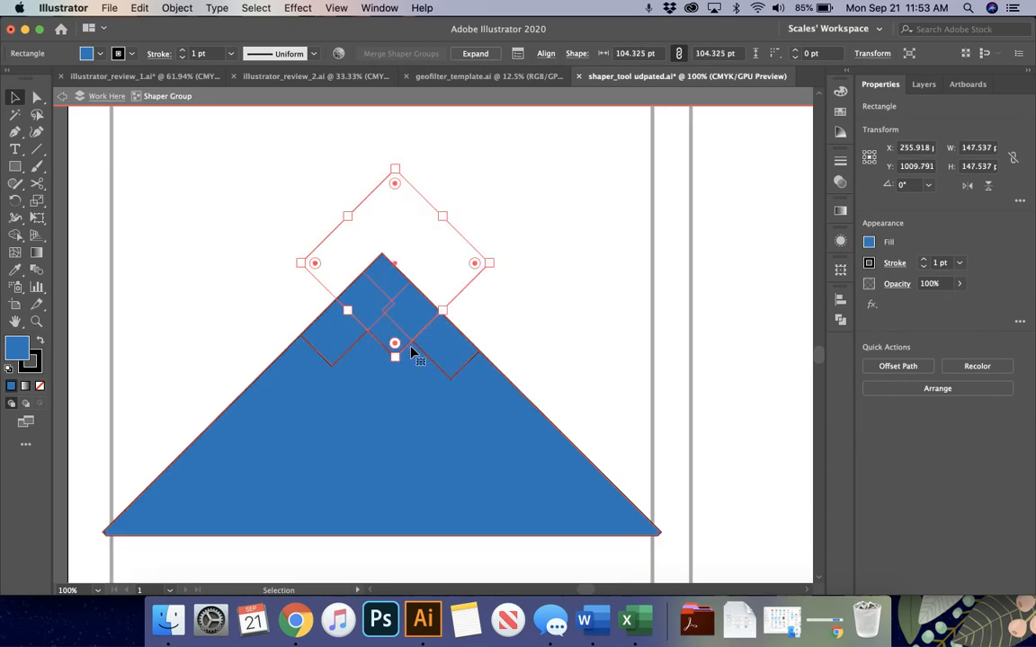
left_click(342, 325, "shift")
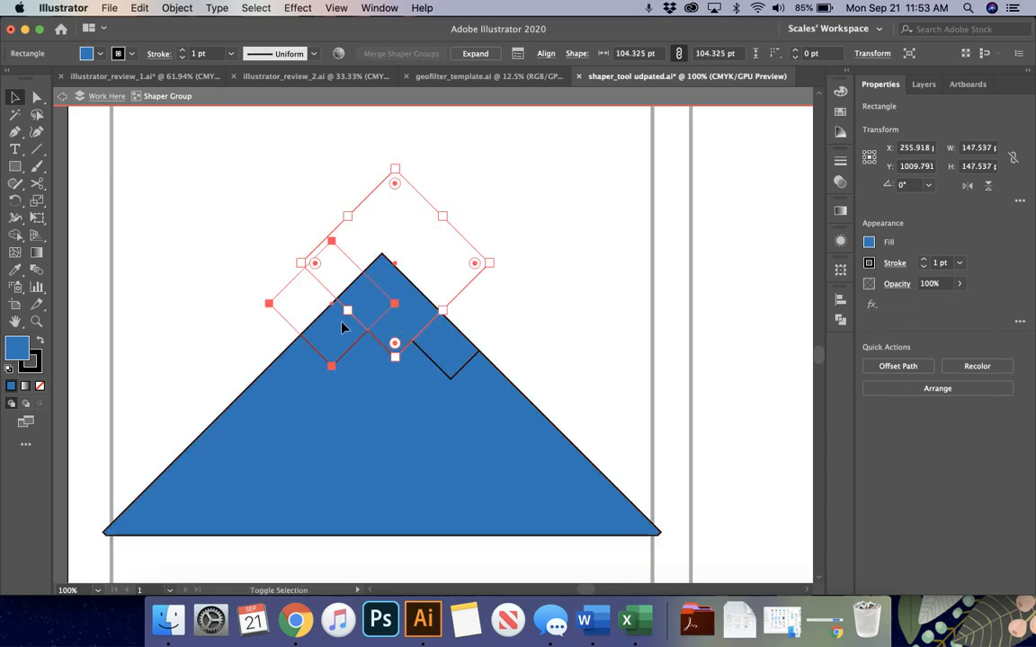
left_click(454, 352, "shift")
left_click(866, 243)
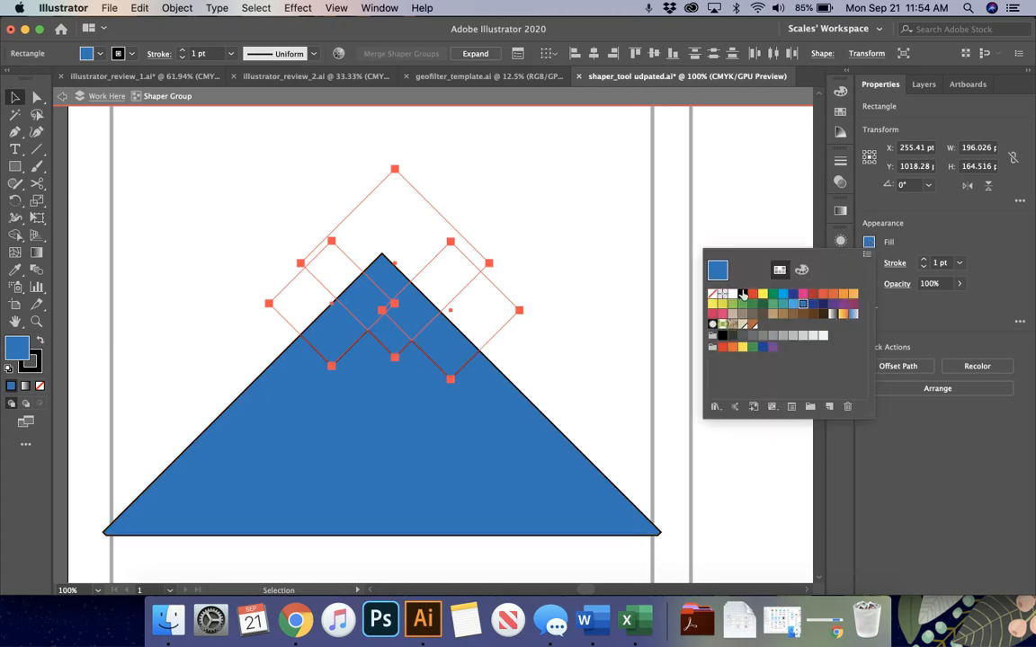
left_click(661, 267)
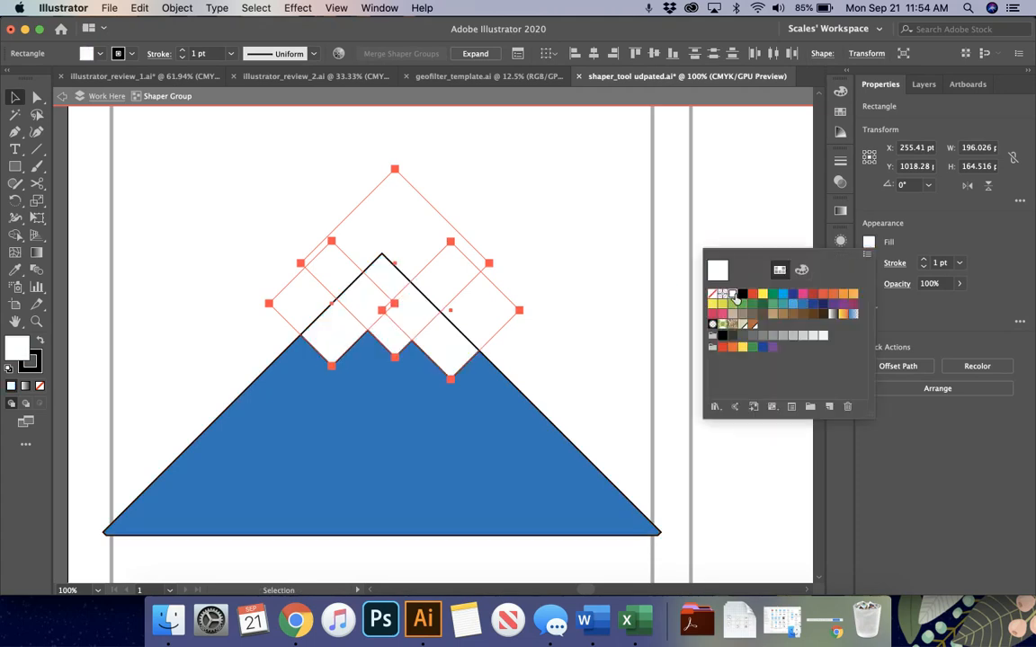
left_click(585, 290)
Draw two overlapping Shaper circles about 111 pt wide above the mountain, and scribble away one circle including the overlap to leave a crescent.
key("super+minus")
key("super+minus")
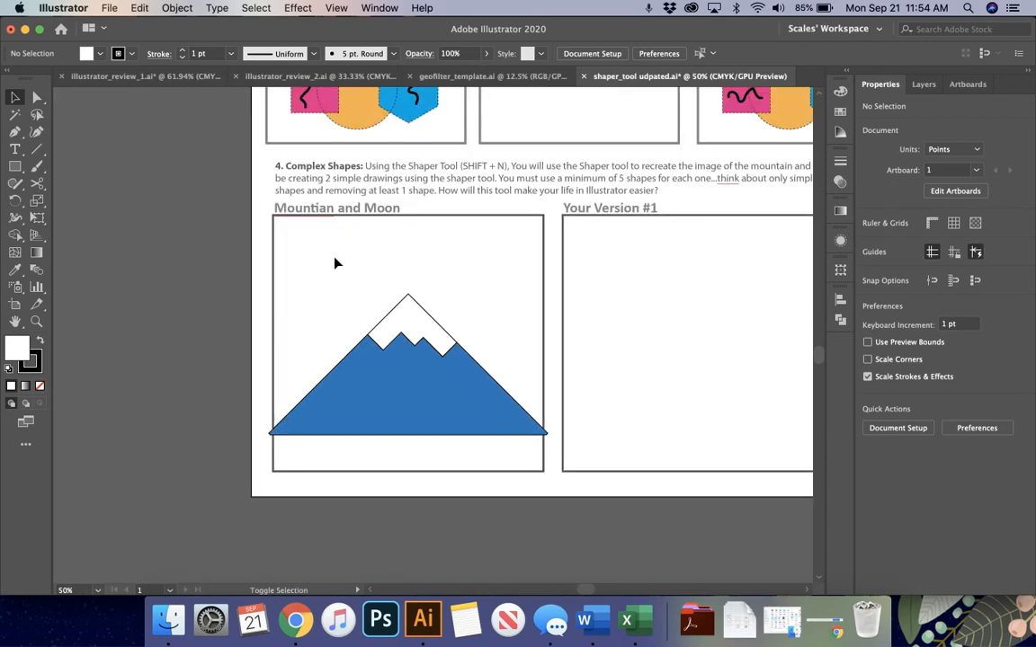
key("shift+n")
mouse_move(324, 230)
left_mouse_down()
mouse_move(297, 265)
mouse_move(326, 286)
mouse_move(367, 258)
mouse_move(345, 228)
mouse_move(319, 226)
mouse_move(340, 233)
mouse_move(327, 267)
mouse_move(361, 295)
mouse_move(398, 268)
mouse_move(364, 225)
left_mouse_up()
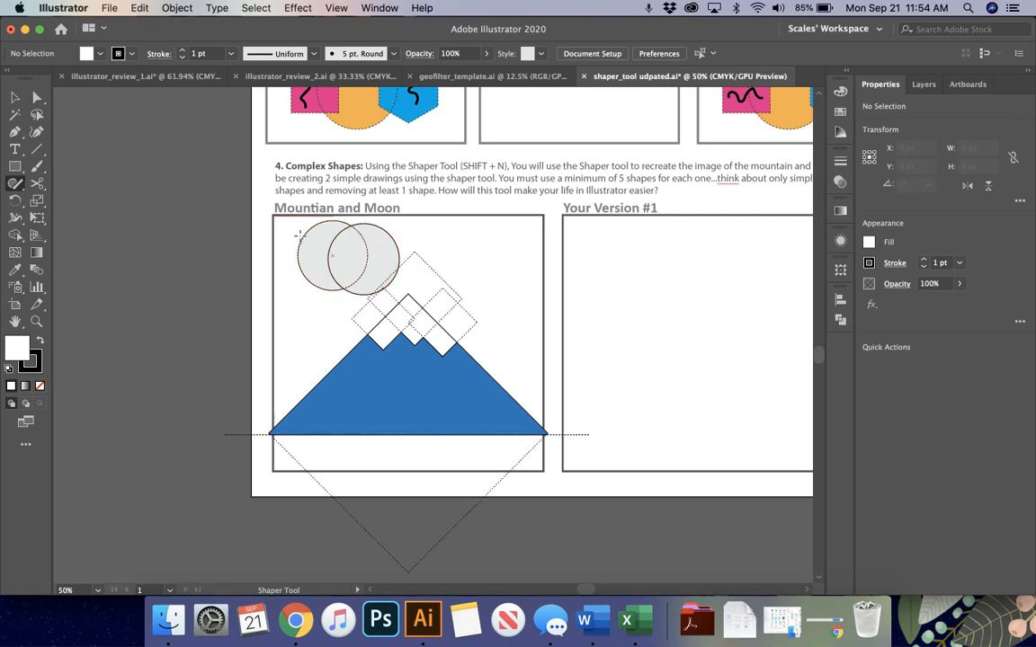
mouse_move(311, 229)
left_mouse_down()
mouse_move(308, 254)
mouse_move(328, 243)
left_mouse_up()
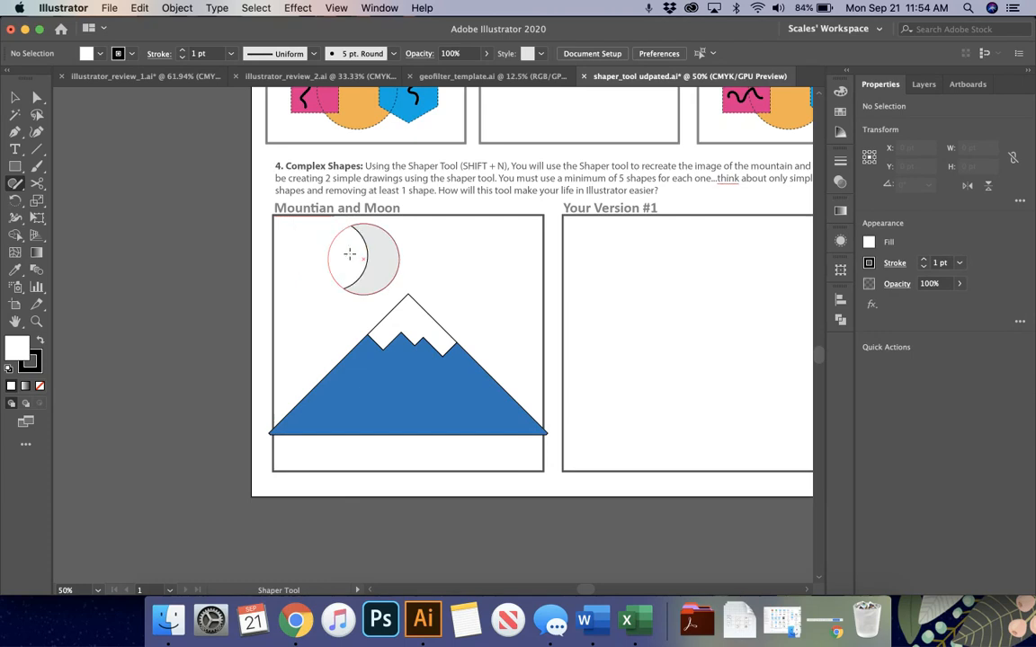
Isolate the moon's Shaper group and nudge its visible circle slightly left to make the crescent thinner.
key("v")
left_click(379, 259)
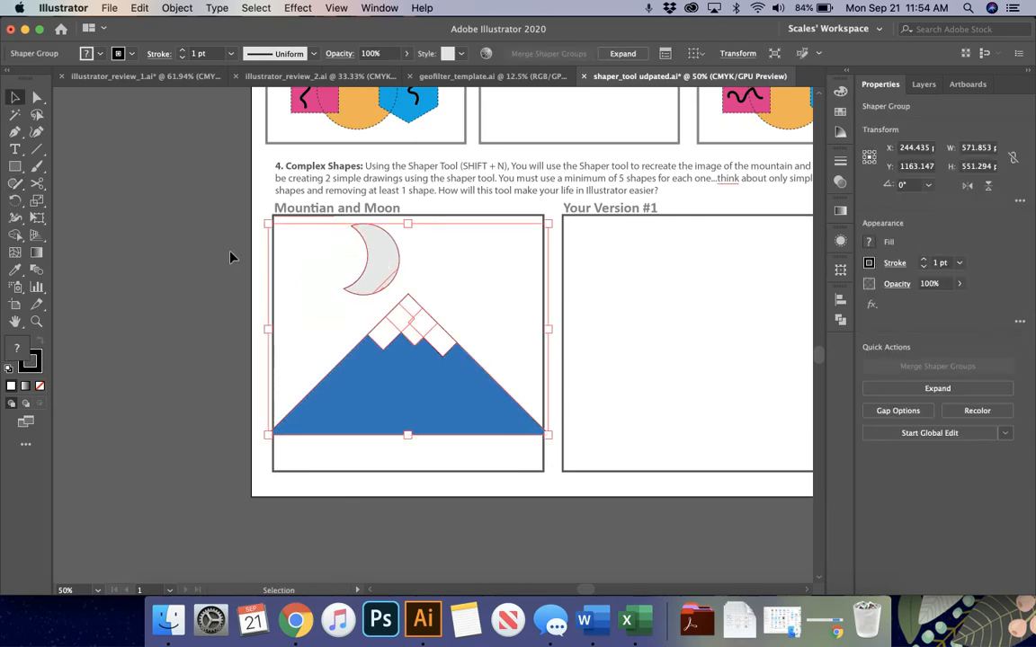
left_click(326, 254)
double_click(380, 252)
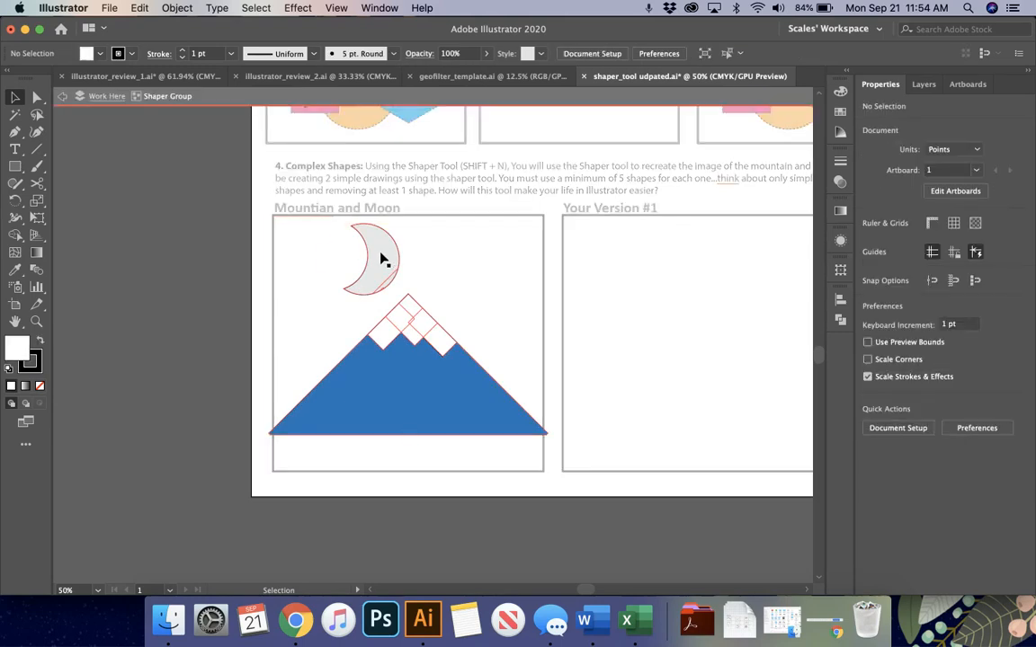
left_click_drag(380, 251, 370, 251)
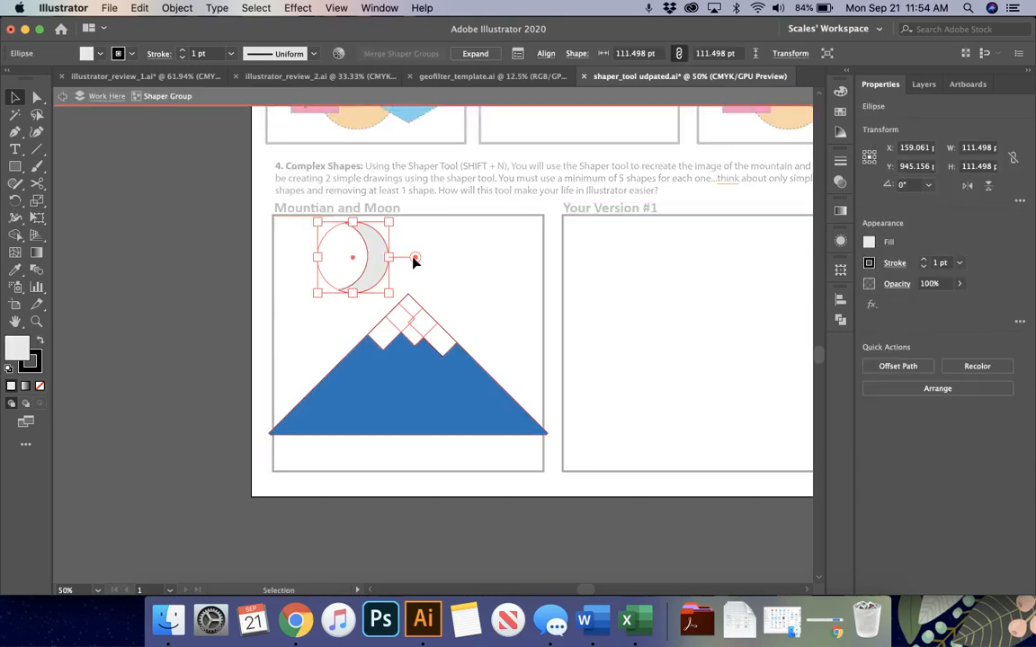
left_click(460, 242)
Fill the crescent moon's circle with orange and leave the Shaper group's isolation.
left_click(378, 250)
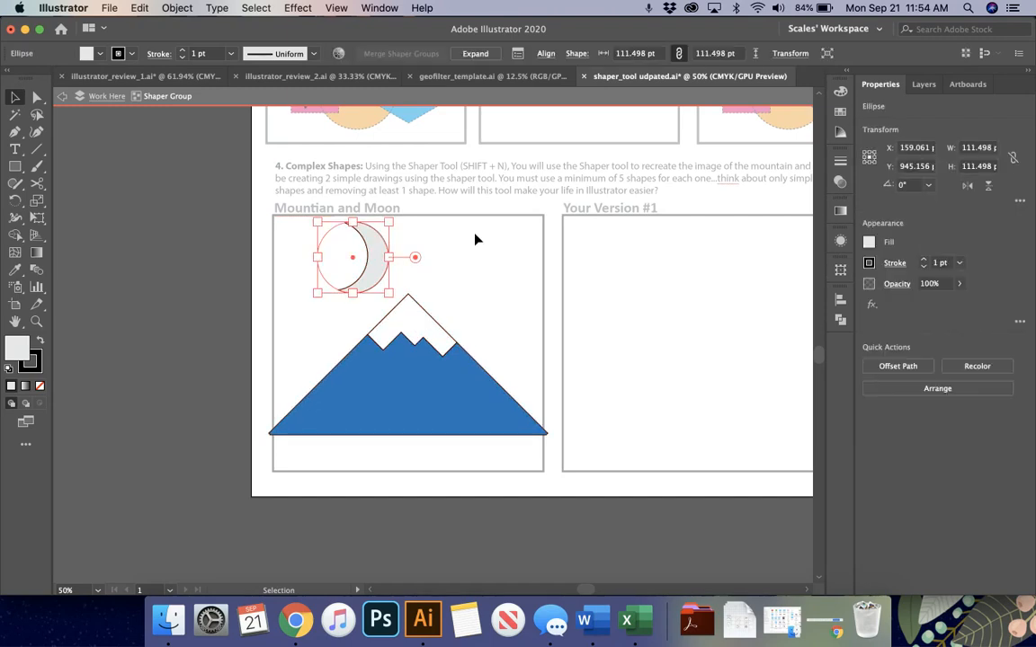
left_click(868, 243)
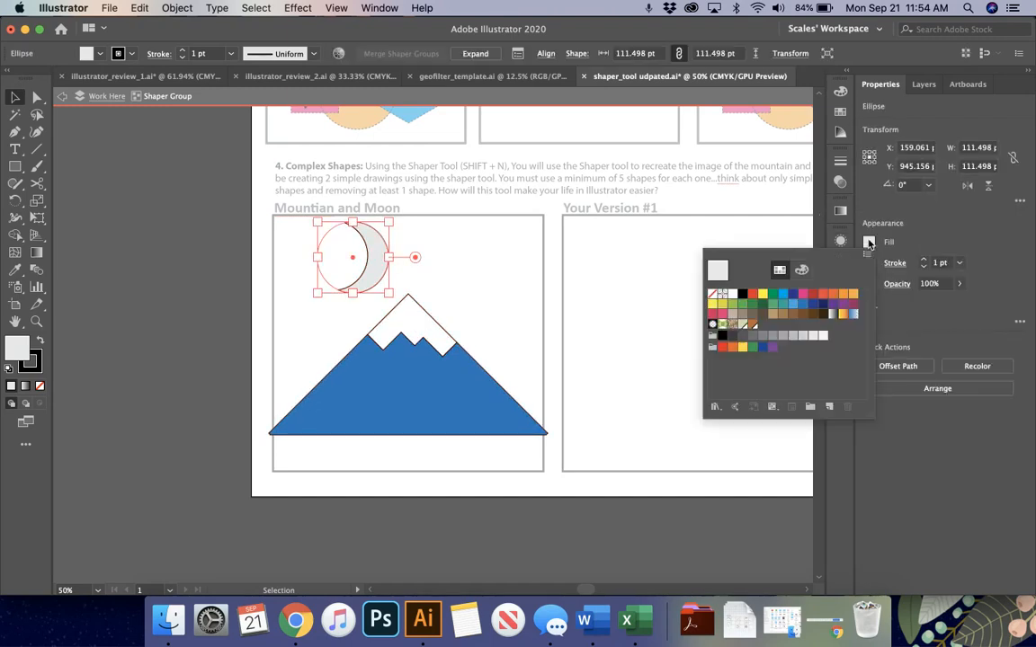
left_click(846, 301)
left_click(539, 283)
left_click(527, 278)
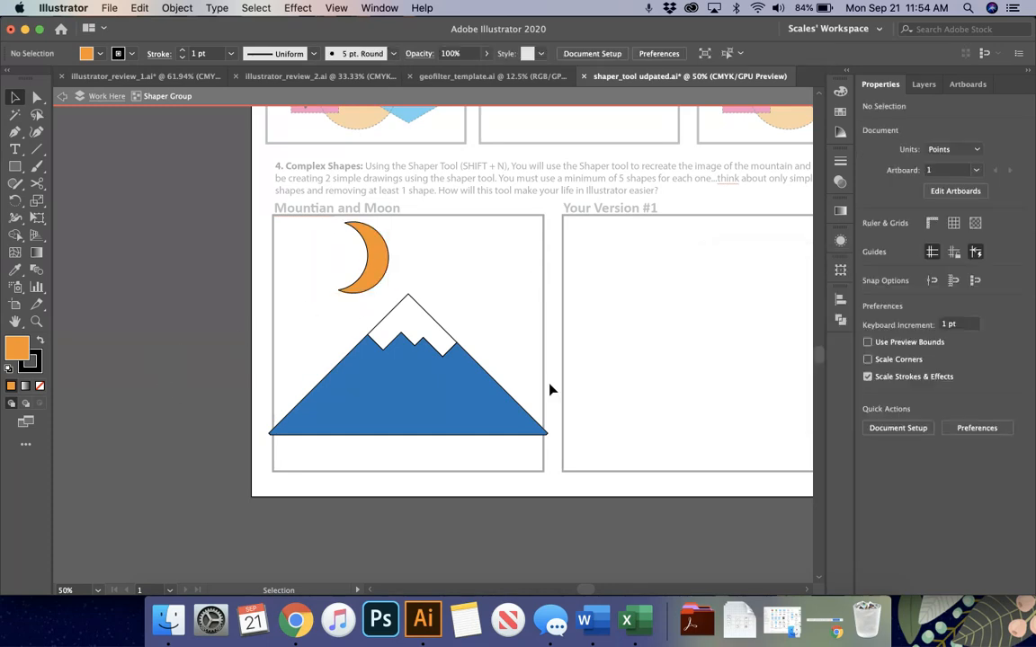
Look over the finished drawing and the empty Your Version boxes, and switch to the Screencastify page in Chrome.
scroll(551, 389, "right", 5)
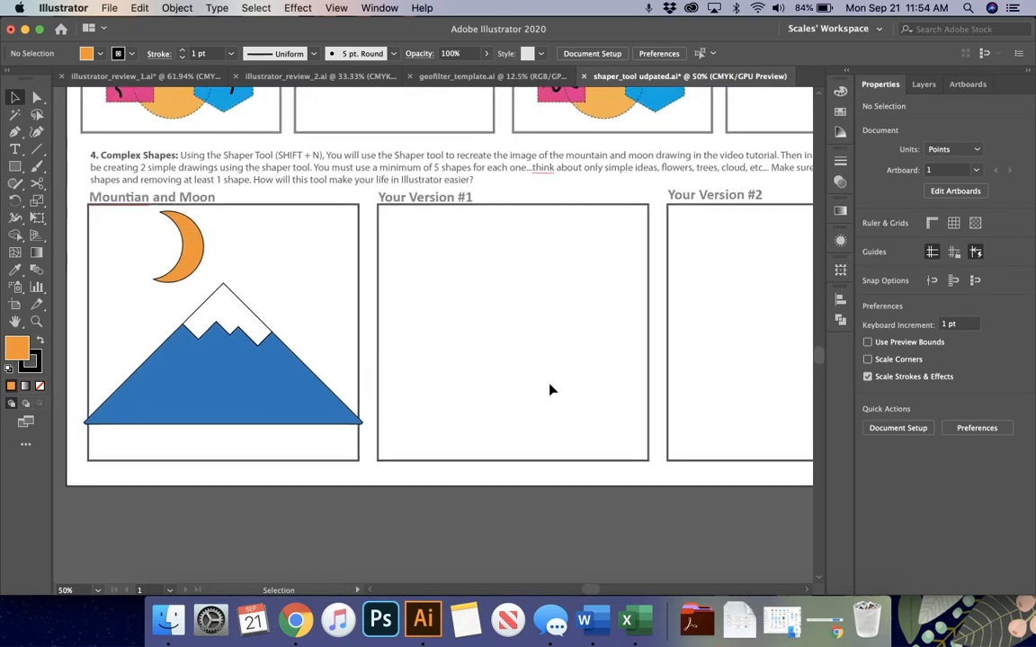
scroll(551, 390, "right", 1)
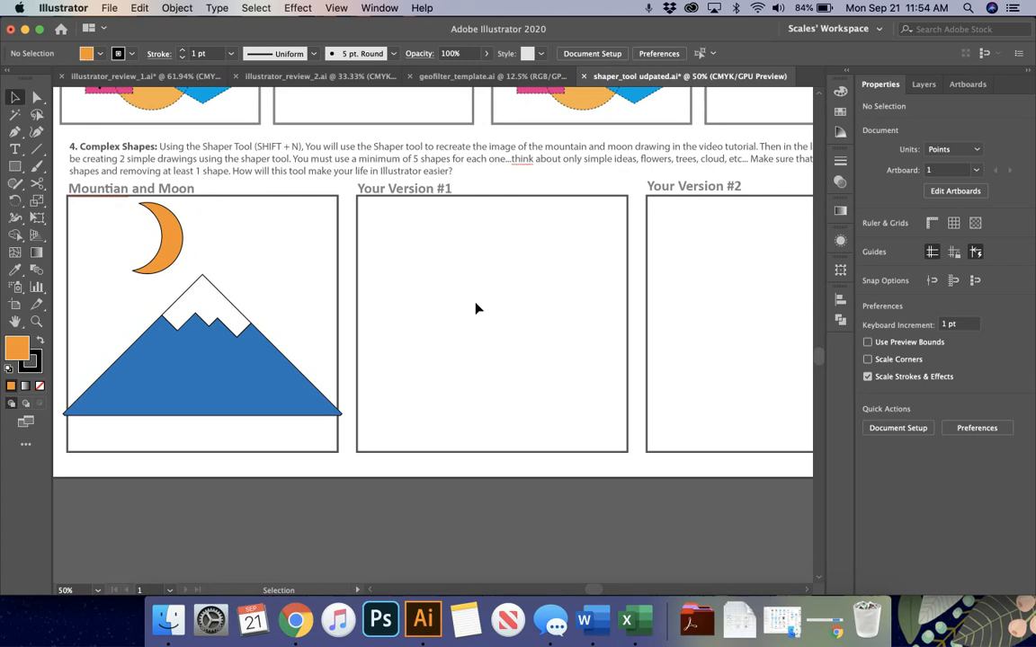
left_click(294, 624)
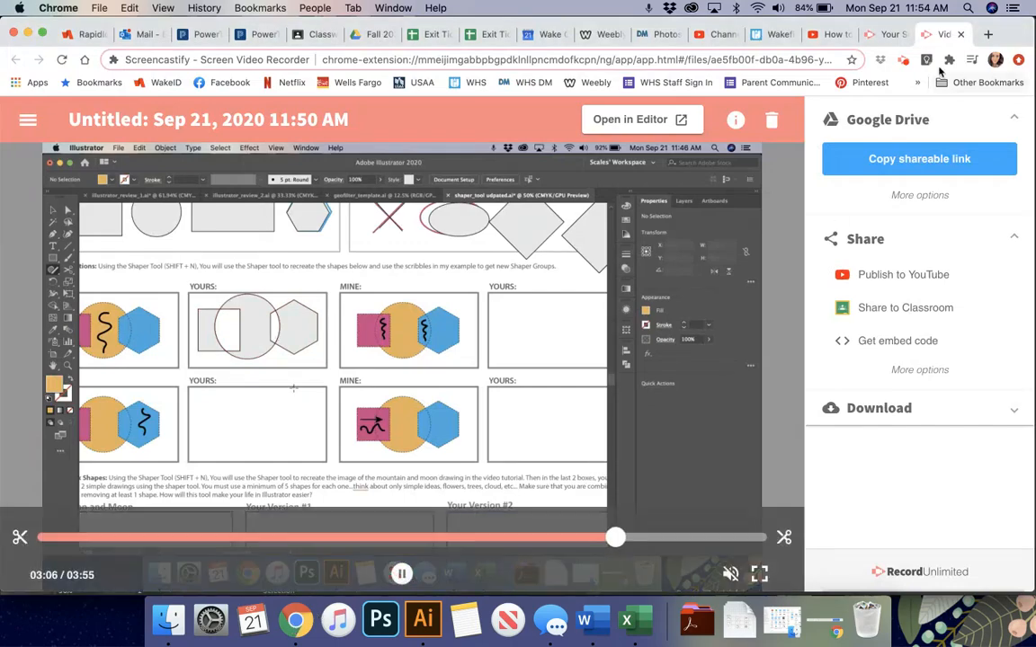